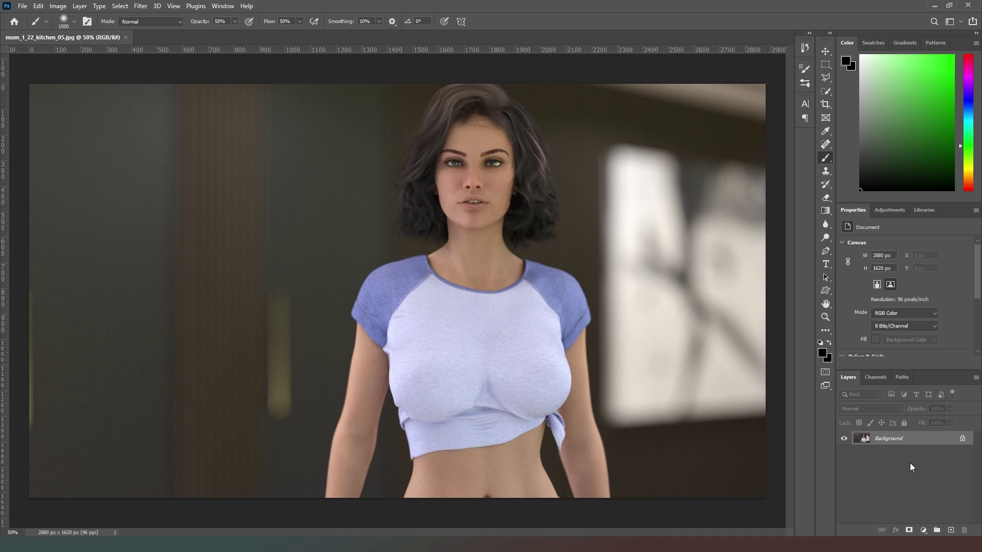
# Duplicate the Background layer and isolate the woman on the copy with a layer mask, using Select Subject in Select and Mask
pyautogui.hotkey('ctrl', 'j')
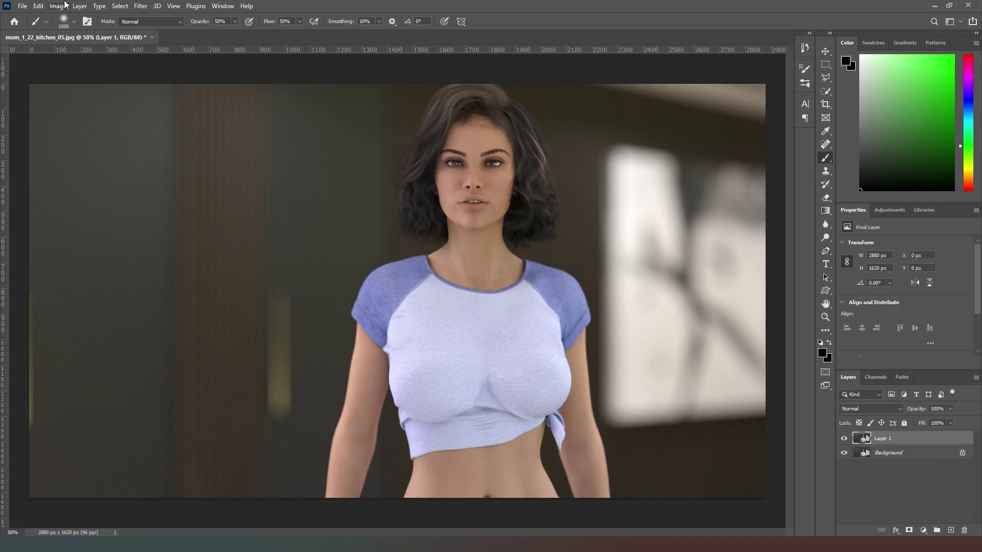
pyautogui.click(826, 65)
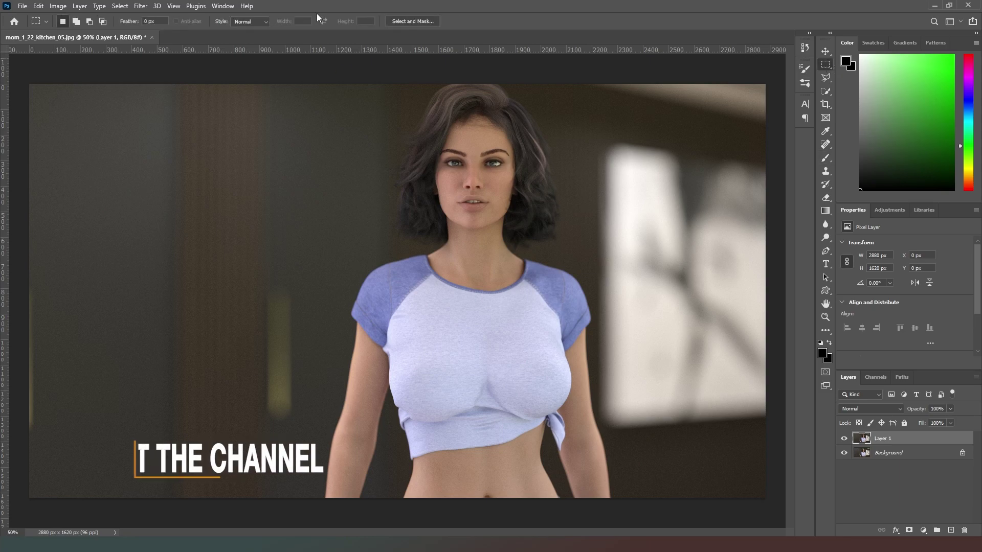
pyautogui.click(414, 21)
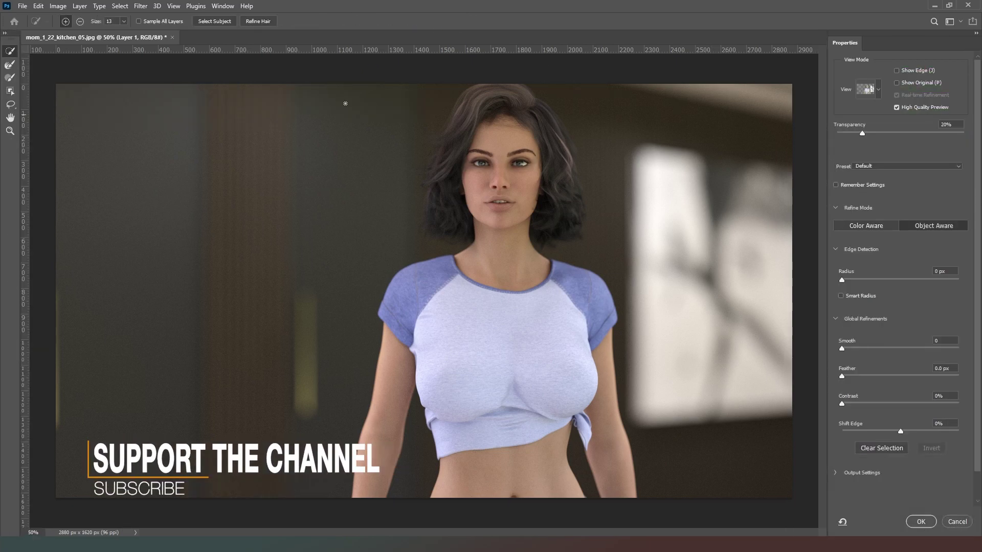
pyautogui.click(216, 21)
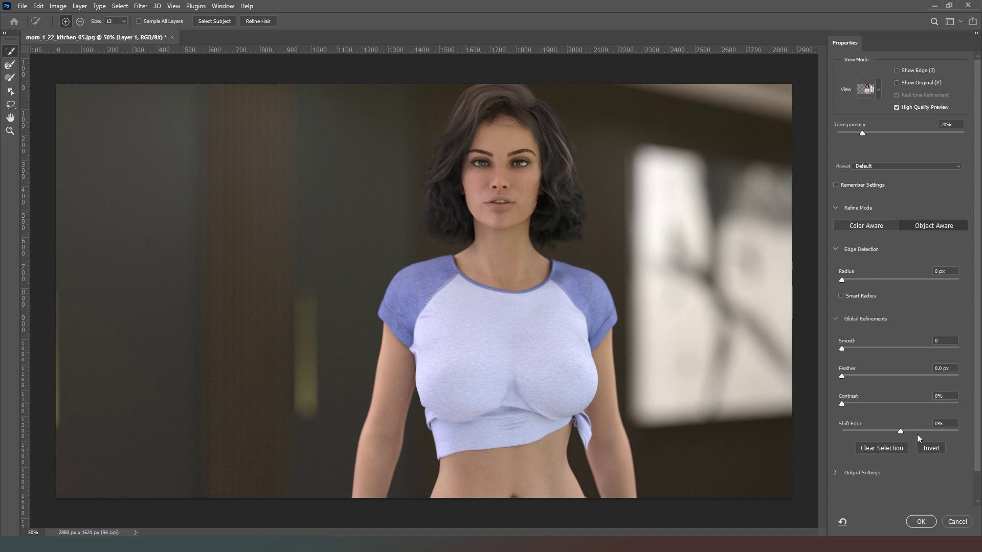
pyautogui.click(920, 522)
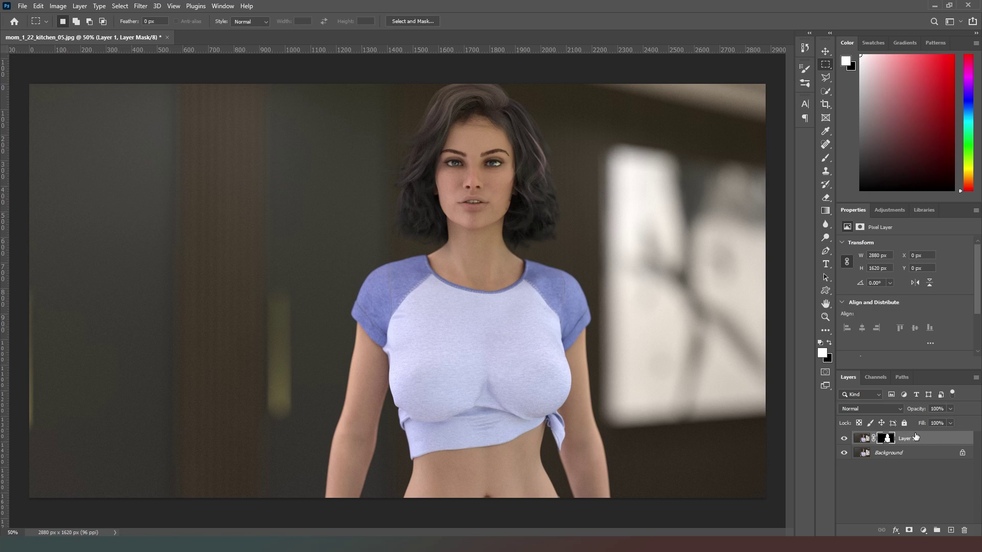
# Add a new empty layer directly above the Background and reduce the Brush size to 1400 px
pyautogui.click(914, 455)
pyautogui.click(950, 531)
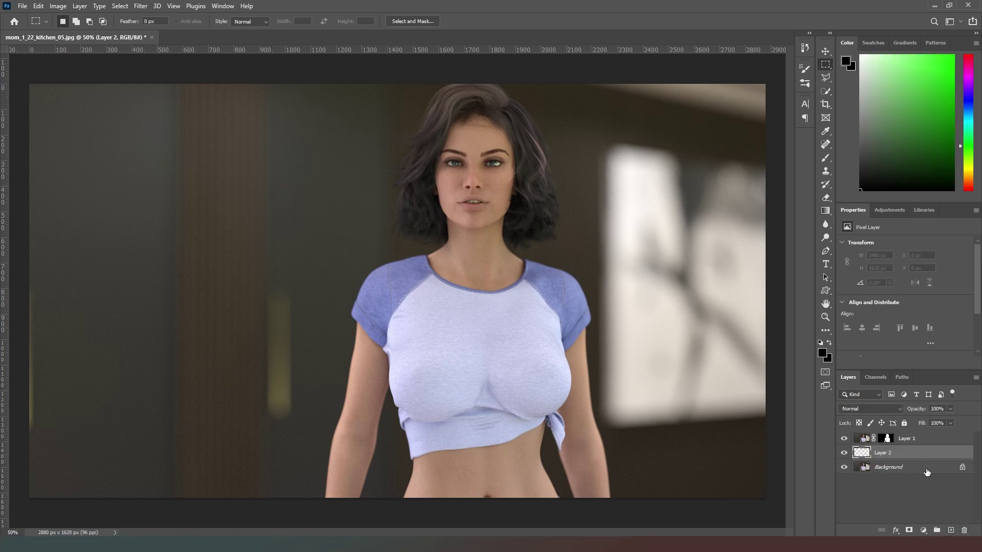
pyautogui.click(825, 158)
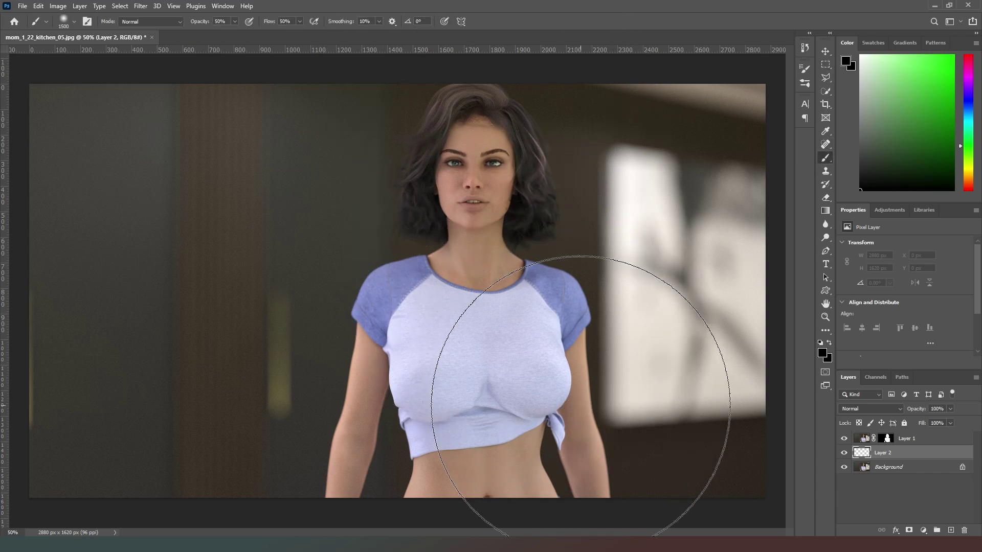
pyautogui.press('[')
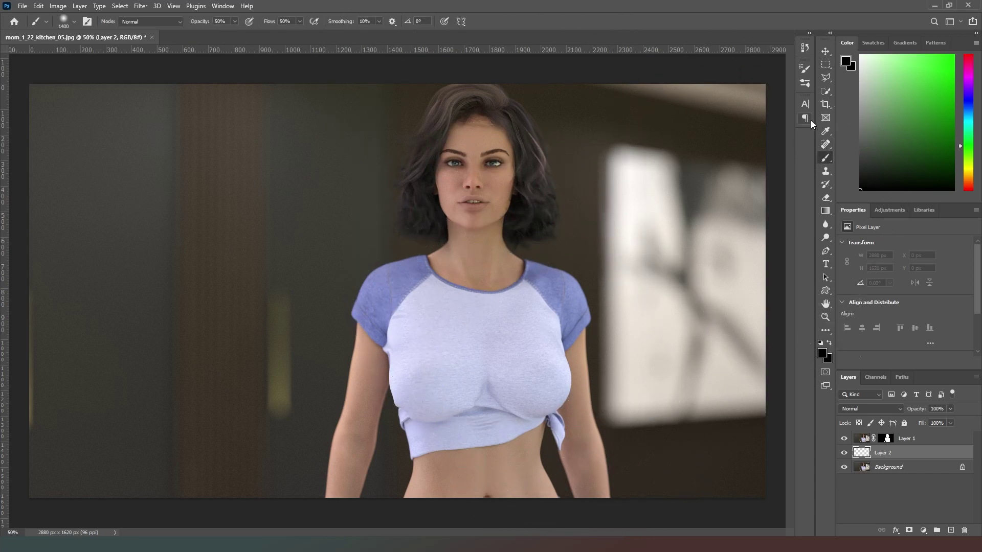
# Outline a wide diagonal band across the image with the Polygonal Lasso, running from the upper-left corner to the lower-right corner
pyautogui.click(826, 77)
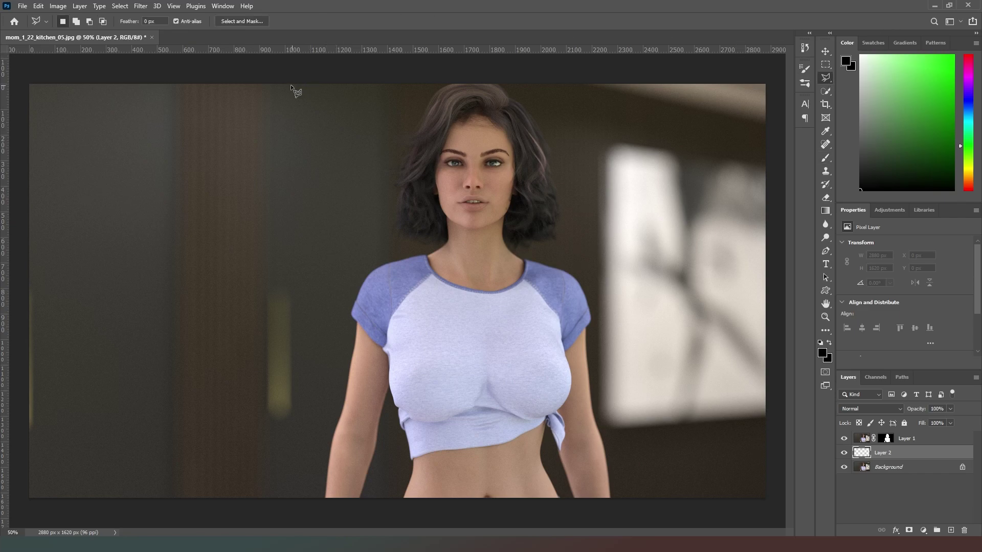
pyautogui.click(266, 71)
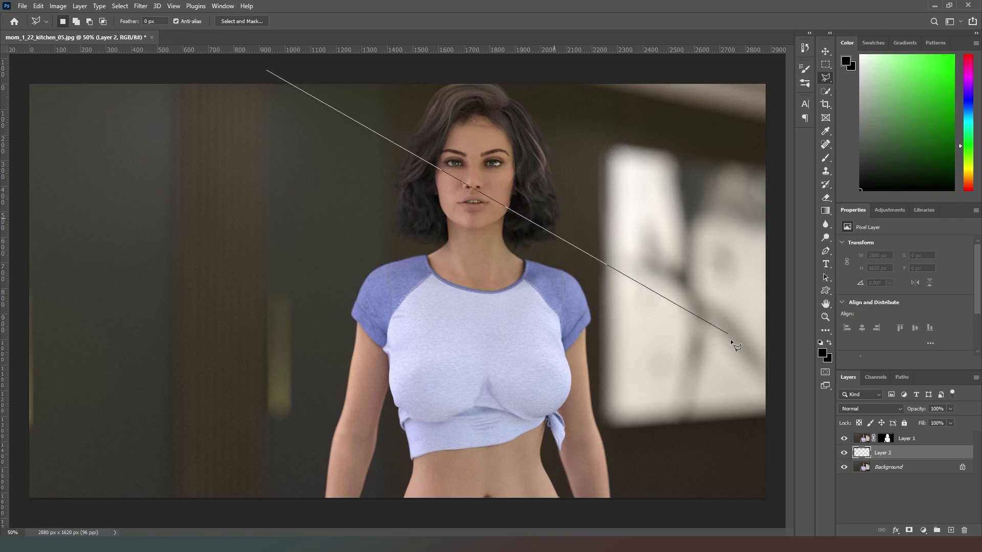
pyautogui.click(769, 421)
pyautogui.click(774, 507)
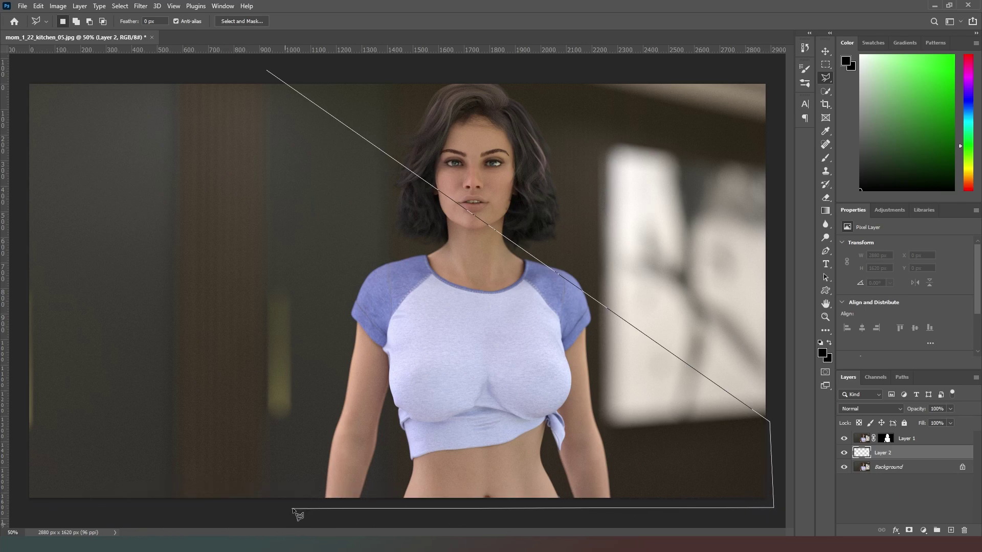
pyautogui.click(331, 506)
pyautogui.click(16, 267)
pyautogui.click(22, 67)
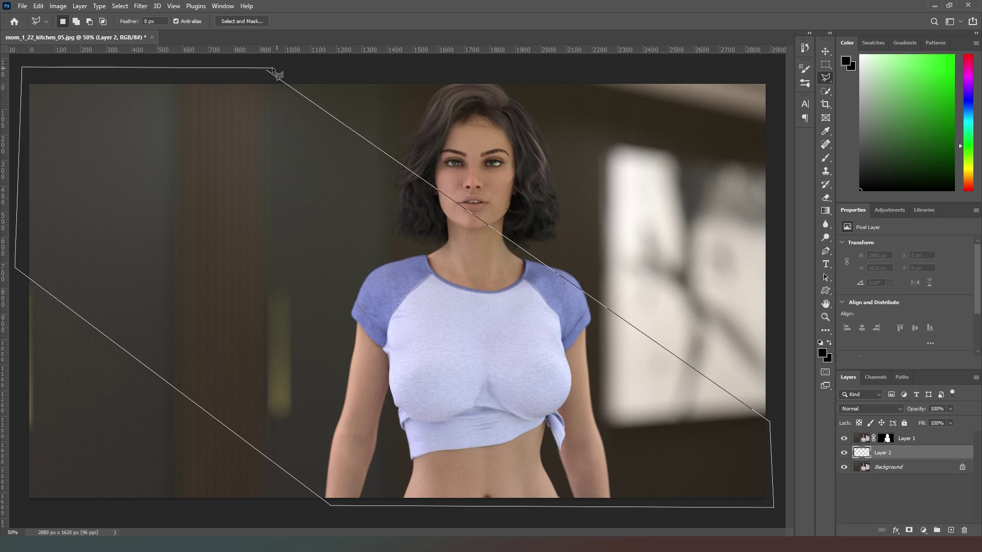
pyautogui.click(268, 72)
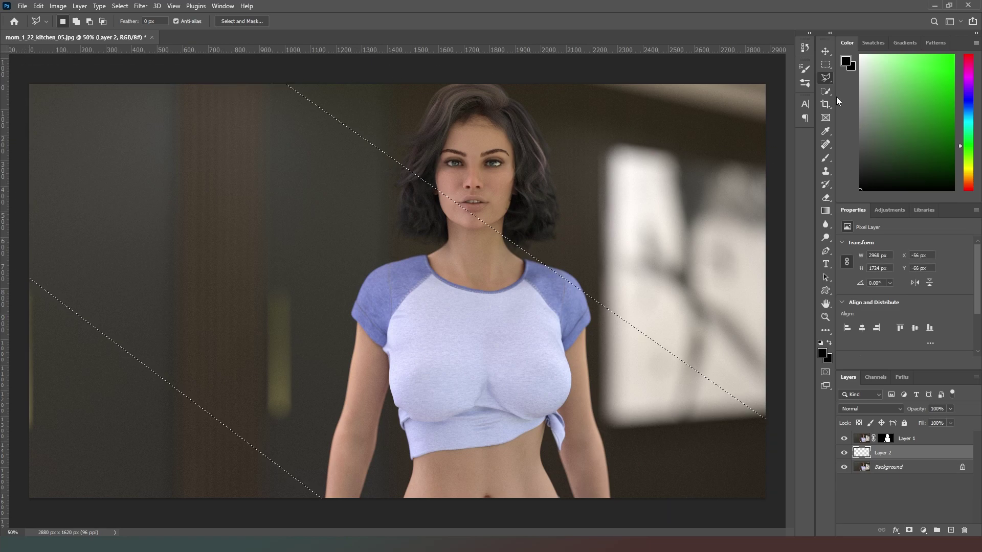
# Paint soft white light diagonally inside the selected band with a 900 px brush, redoing the first stroke
pyautogui.click(827, 157)
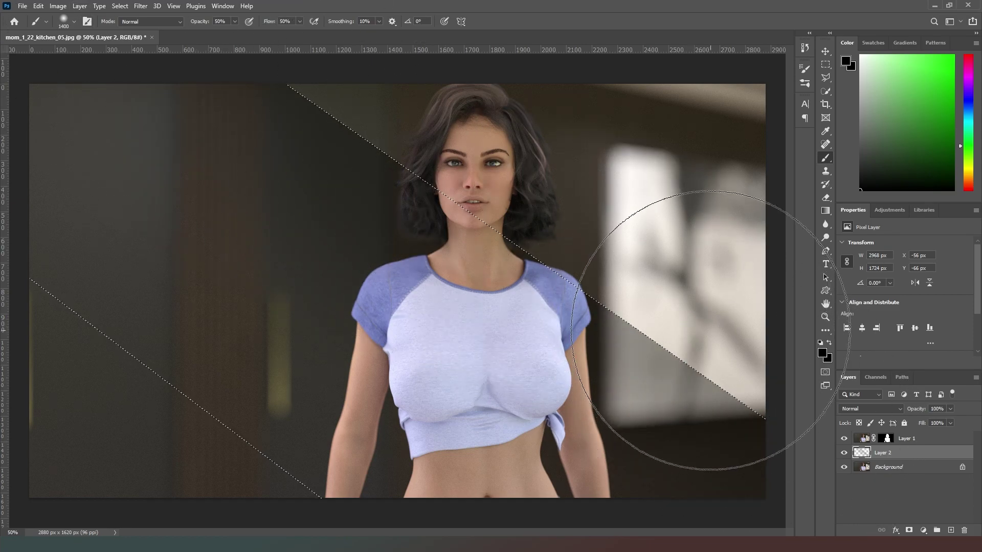
pyautogui.press('x')
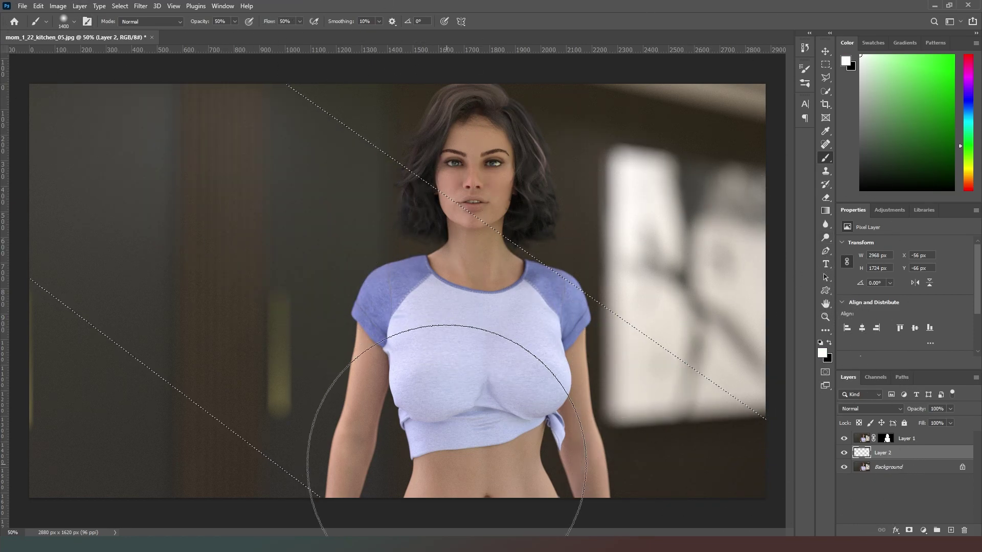
pyautogui.press('[')
pyautogui.press('[')
pyautogui.press('[')
pyautogui.press('[')
pyautogui.press('[')
pyautogui.moveTo(734, 443); pyautogui.dragTo(198, 134)
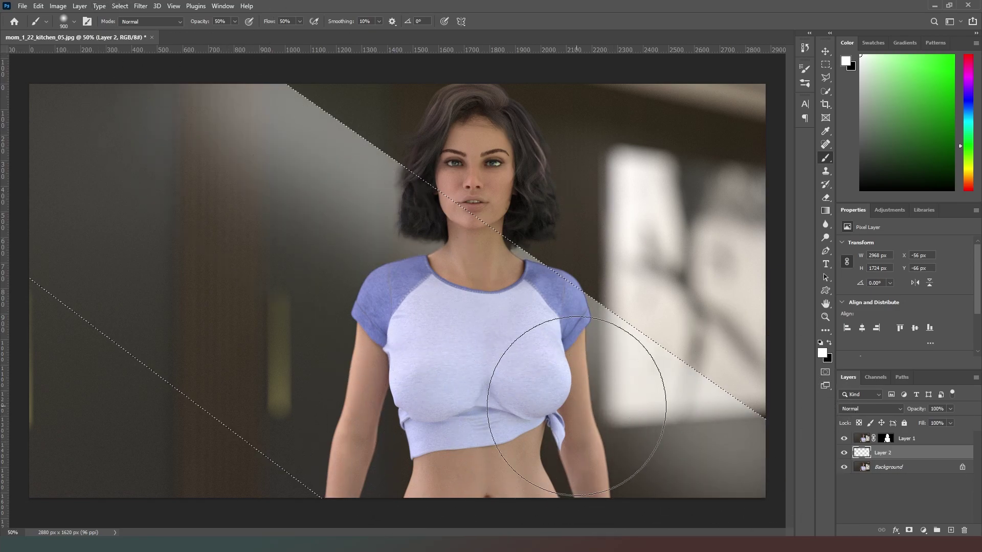
pyautogui.hotkey('ctrl', 'z')
pyautogui.moveTo(321, 144); pyautogui.dragTo(220, 118)
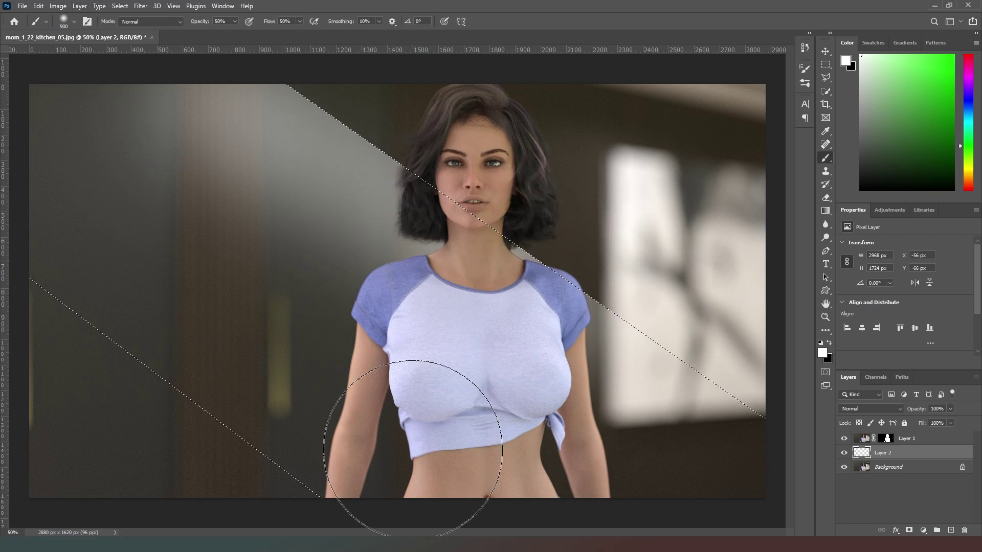
pyautogui.moveTo(186, 394); pyautogui.dragTo(416, 307)
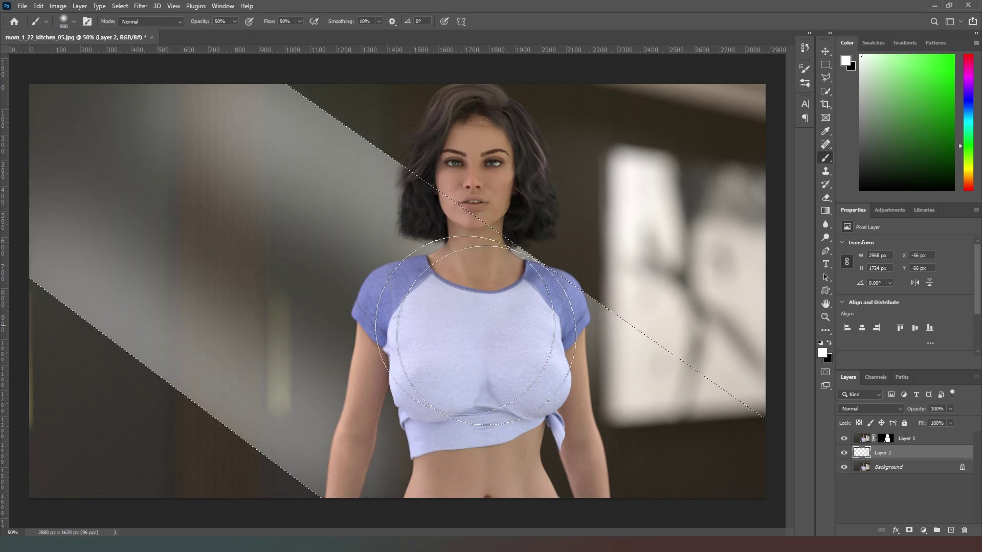
# Paint narrower white light streaks diagonally inside the selected band, using progressively smaller brushes down to 200 px
pyautogui.press('[')
pyautogui.press('[')
pyautogui.press('[')
pyautogui.press('[')
pyautogui.press('[')
pyautogui.press('[')
pyautogui.press('[')
pyautogui.press('[')
pyautogui.press('[')
pyautogui.press('[')
pyautogui.press('[')
pyautogui.press('[')
pyautogui.press('[')
pyautogui.press('[')
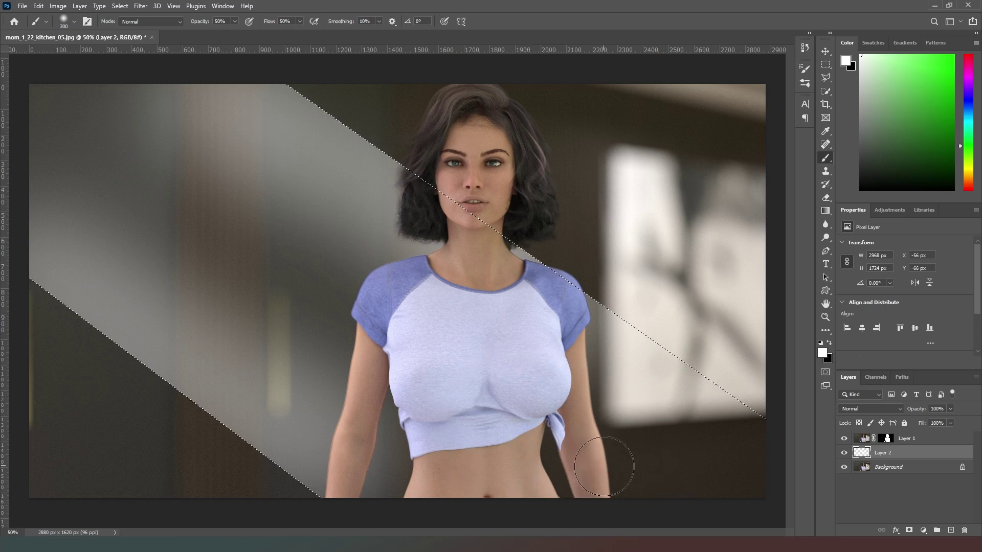
pyautogui.moveTo(329, 278); pyautogui.dragTo(77, 100)
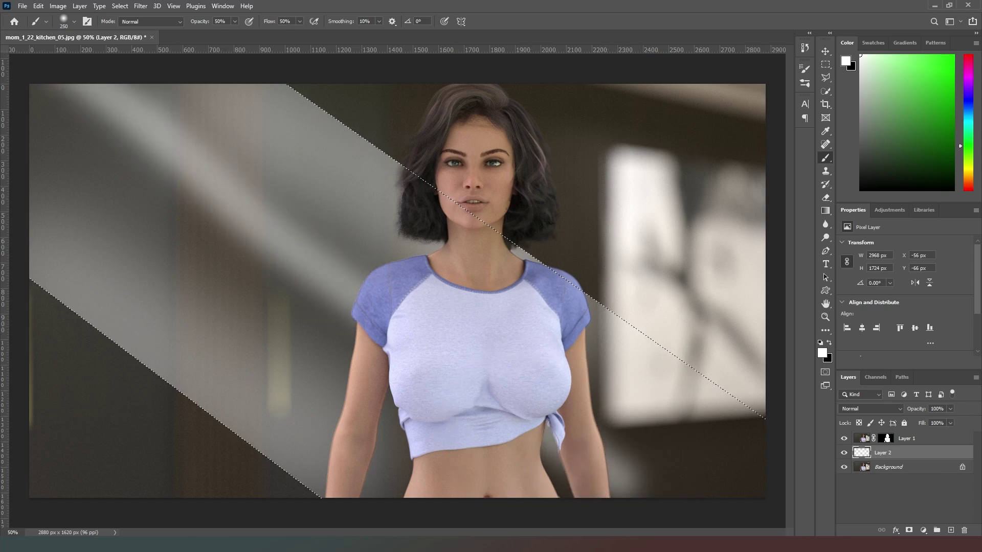
pyautogui.press('[')
pyautogui.moveTo(343, 404)
pyautogui.mouseDown()
pyautogui.moveTo(77, 189)
pyautogui.moveTo(33, 133)
pyautogui.mouseUp()
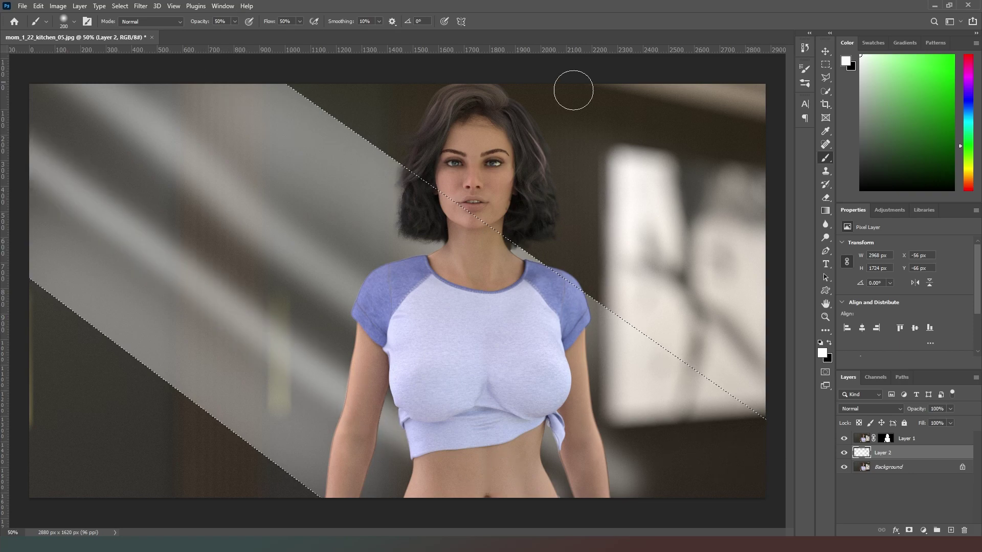
# Deselect the band and apply a Gaussian Blur with a 37.4-pixel radius to the painted light layer
pyautogui.press('v')
pyautogui.press('m')
pyautogui.hotkey('ctrl', 'd')
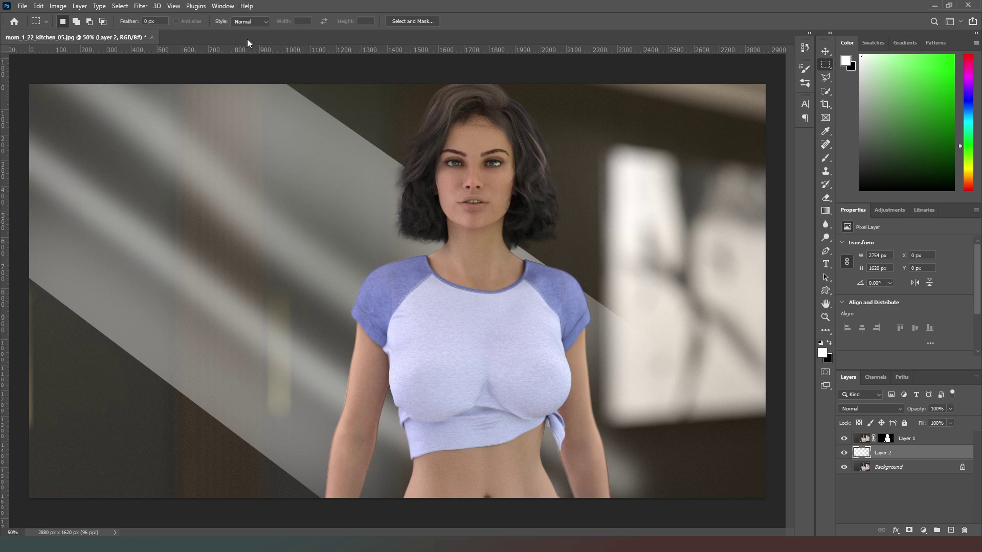
pyautogui.click(141, 6)
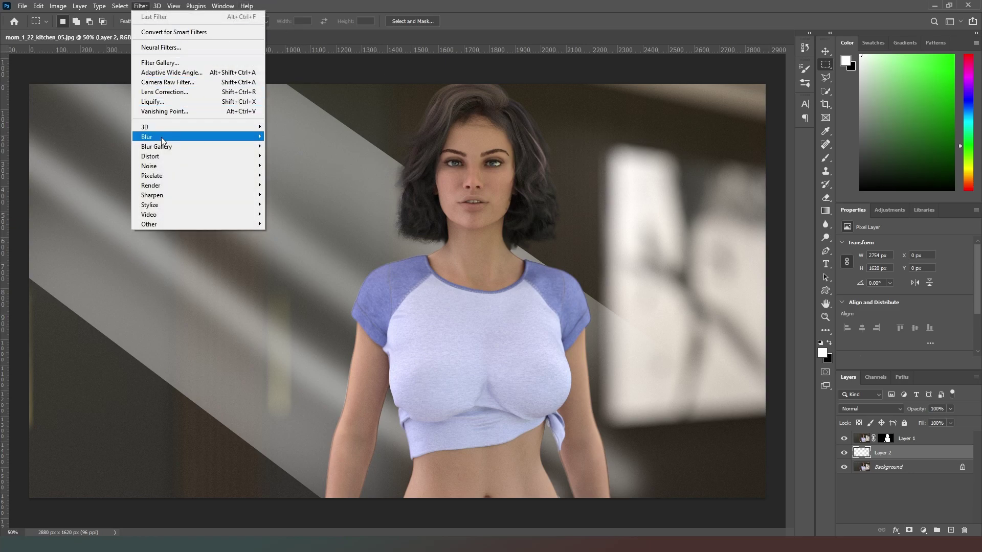
pyautogui.moveTo(161, 137)
pyautogui.click(303, 177)
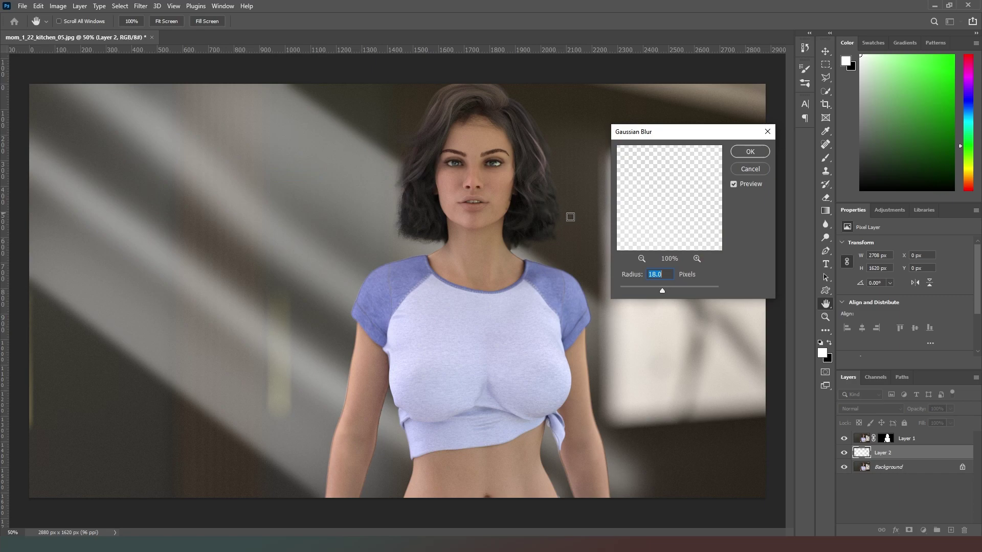
pyautogui.click(670, 290)
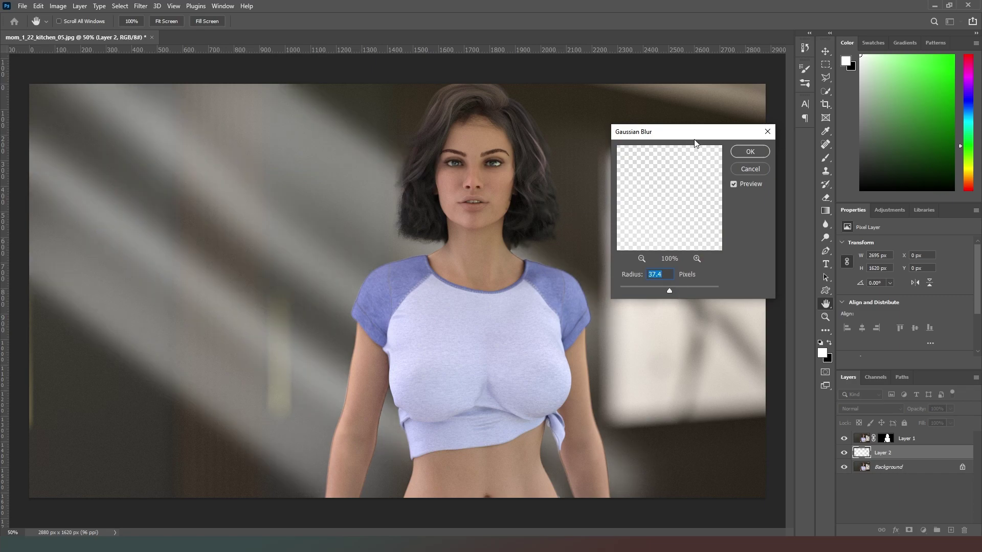
pyautogui.moveTo(696, 134); pyautogui.dragTo(839, 134)
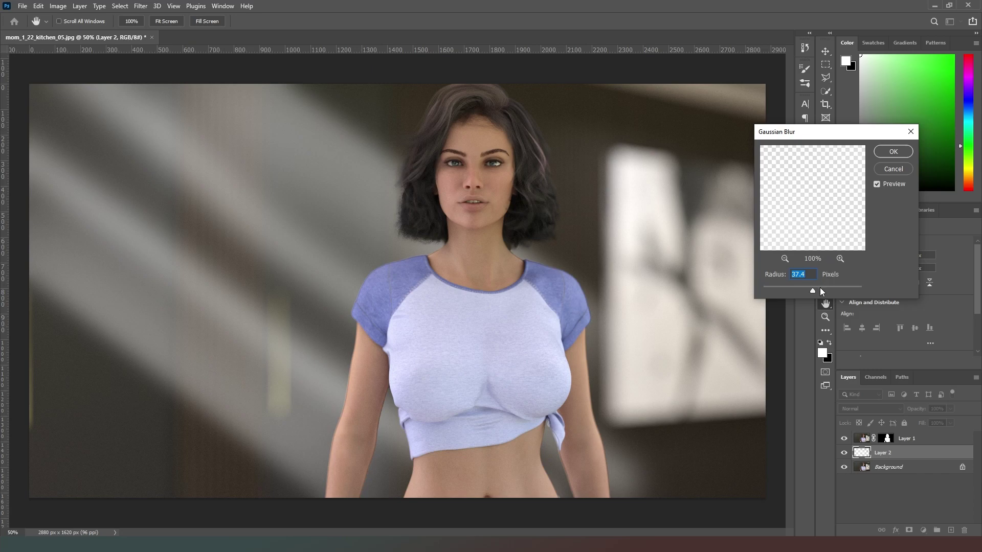
pyautogui.moveTo(818, 291); pyautogui.dragTo(828, 291)
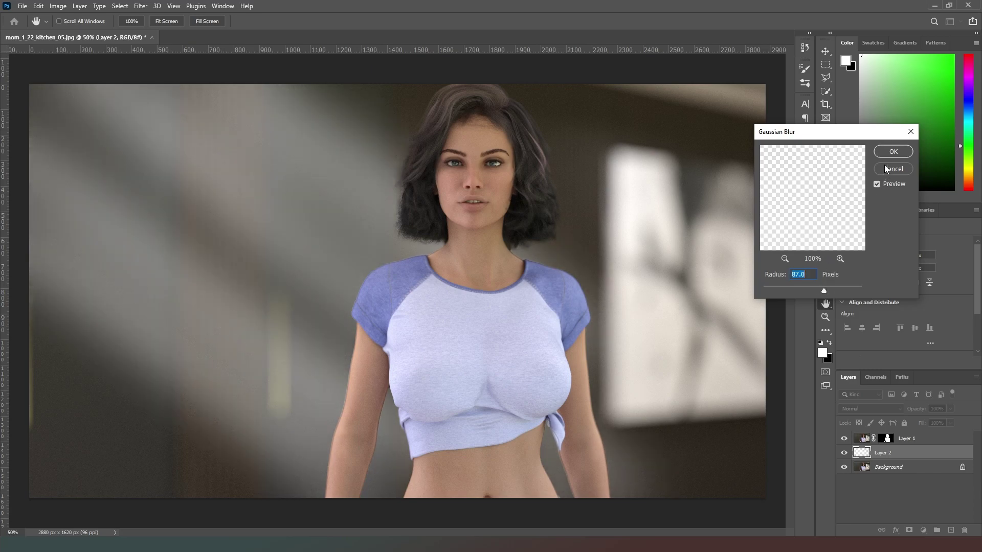
pyautogui.click(813, 293)
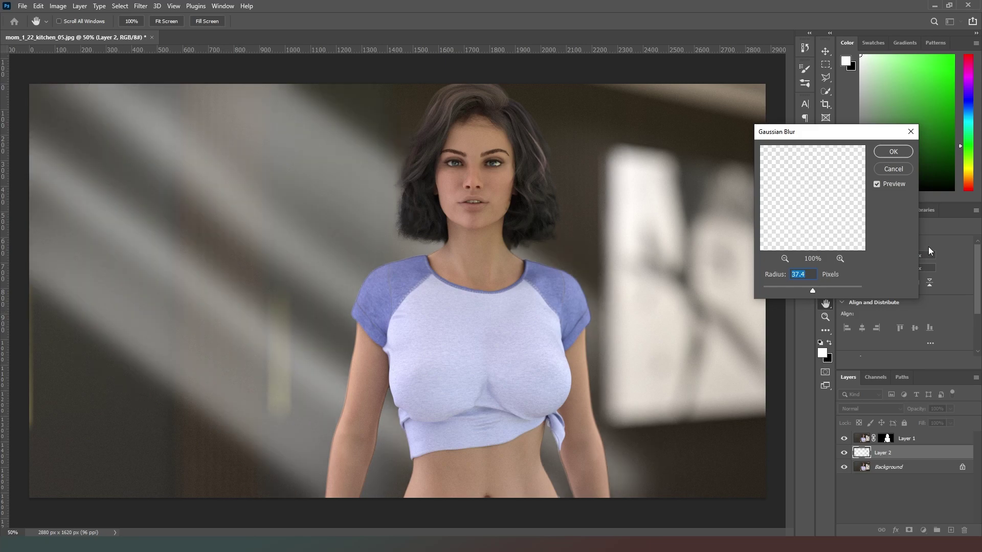
pyautogui.click(897, 152)
# Set the blurred light layer's blend mode to Soft Light and open its opacity setting
pyautogui.click(900, 408)
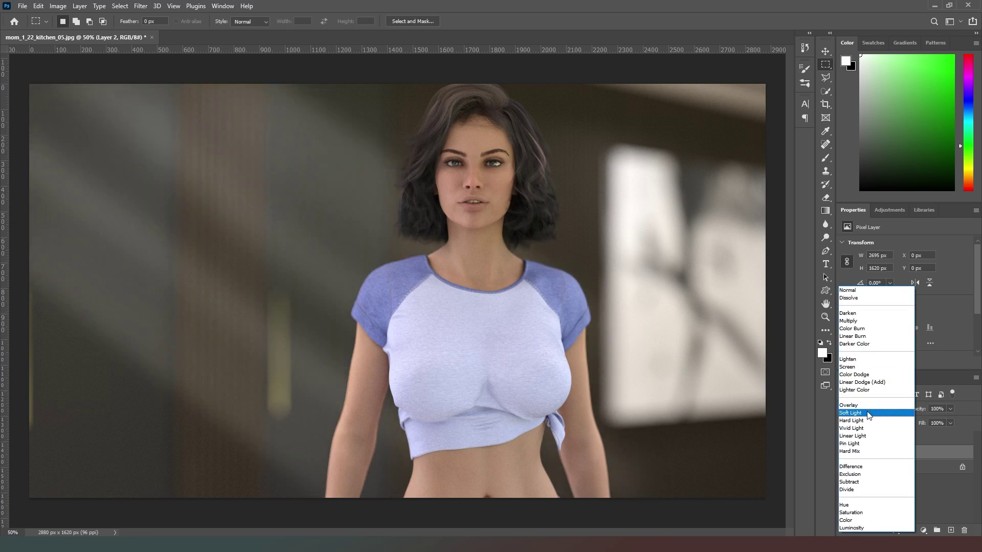
pyautogui.click(868, 412)
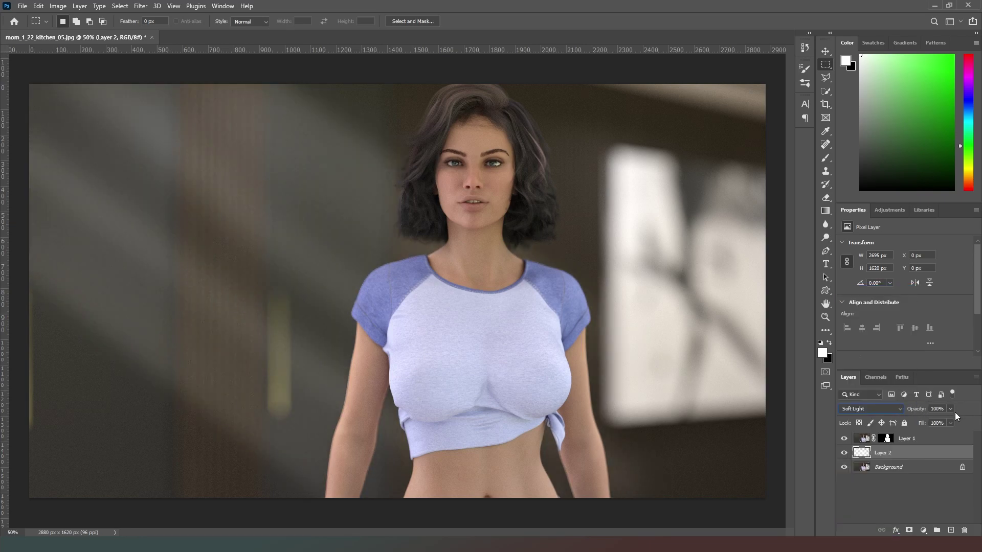
pyautogui.click(949, 409)
# Apply the Despeckle noise filter to the masked woman's layer, Layer 1
pyautogui.click(942, 443)
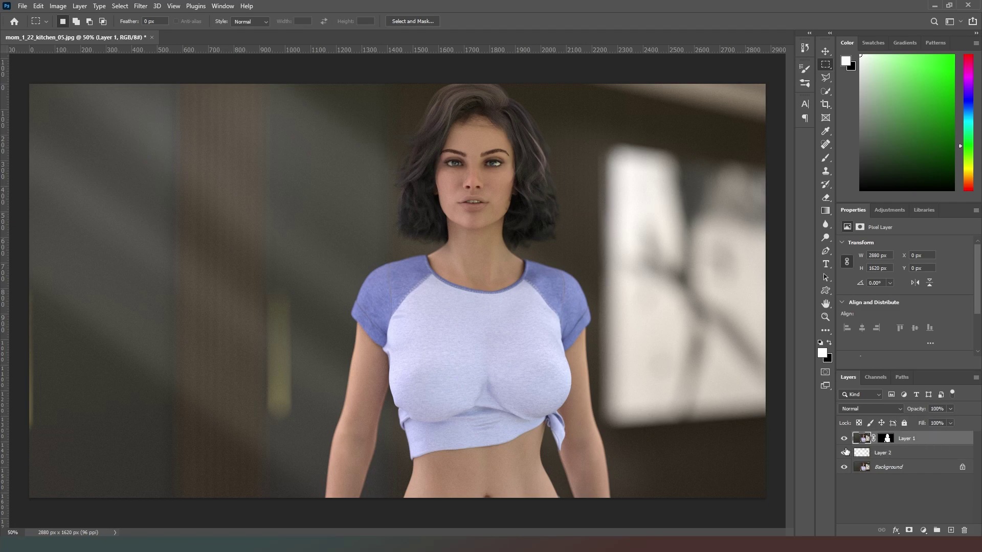
pyautogui.click(146, 5)
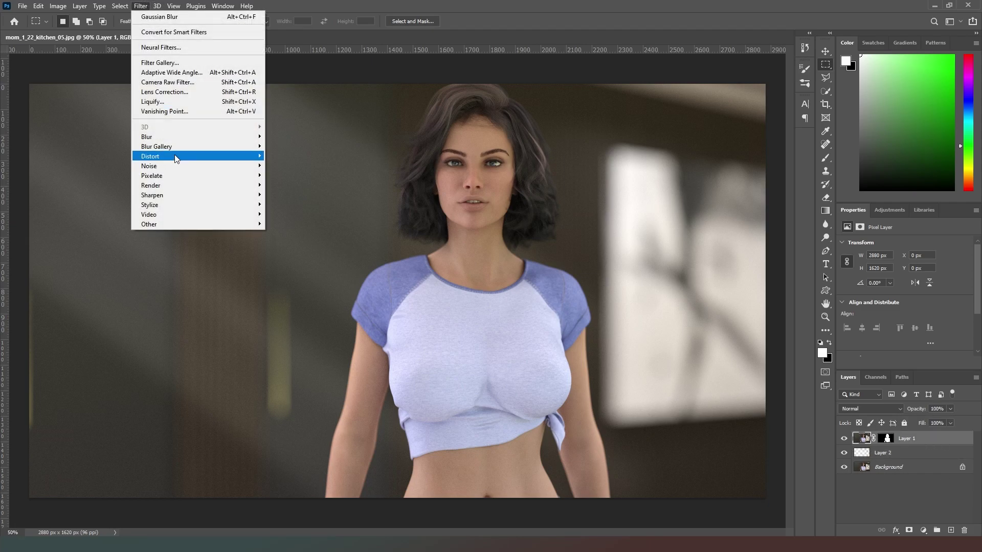
pyautogui.moveTo(176, 165)
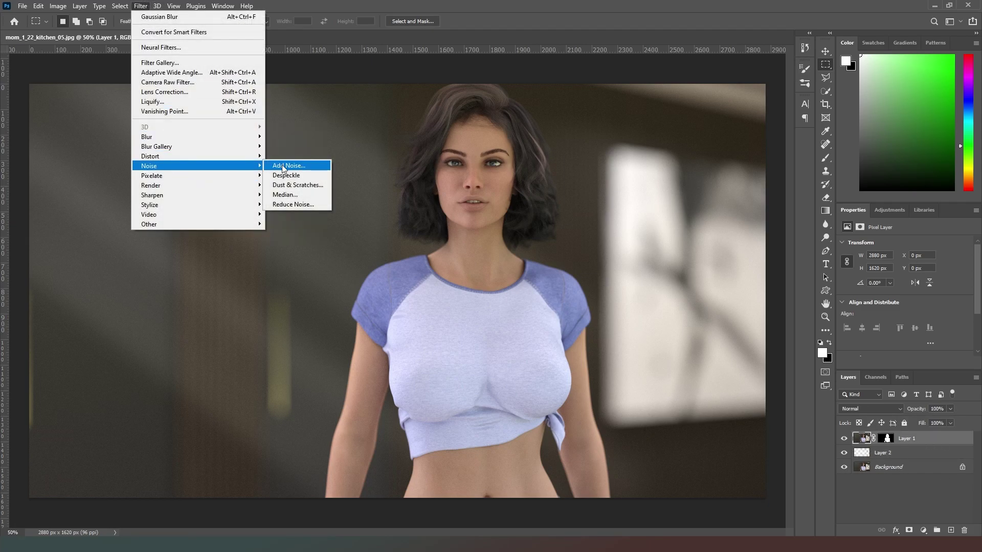
pyautogui.click(292, 175)
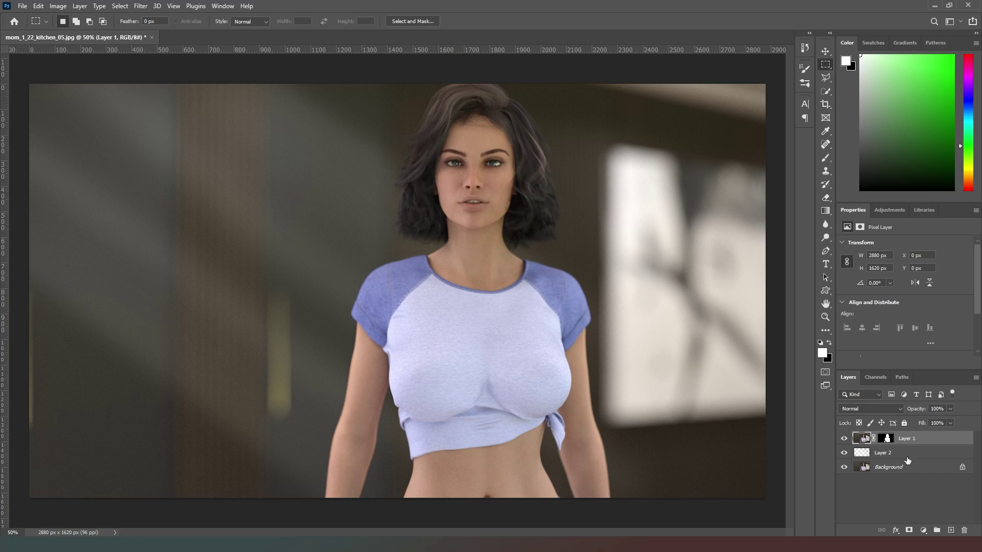
# On a new top layer, paint a soft white haze down the image's left edge with a 900 px brush, then lower the layer opacity to 22%
pyautogui.click(952, 531)
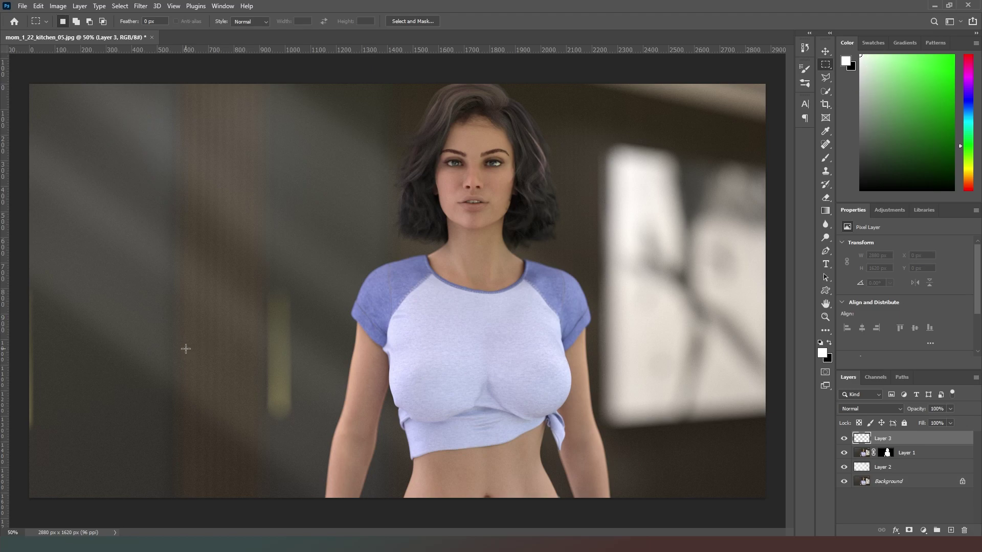
pyautogui.click(825, 158)
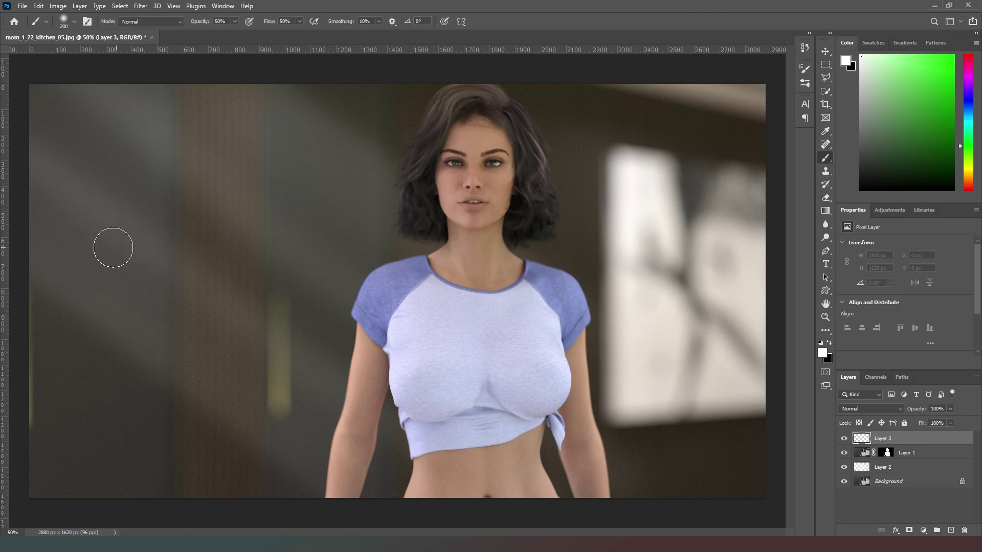
pyautogui.press(']')
pyautogui.press(']')
pyautogui.press(']')
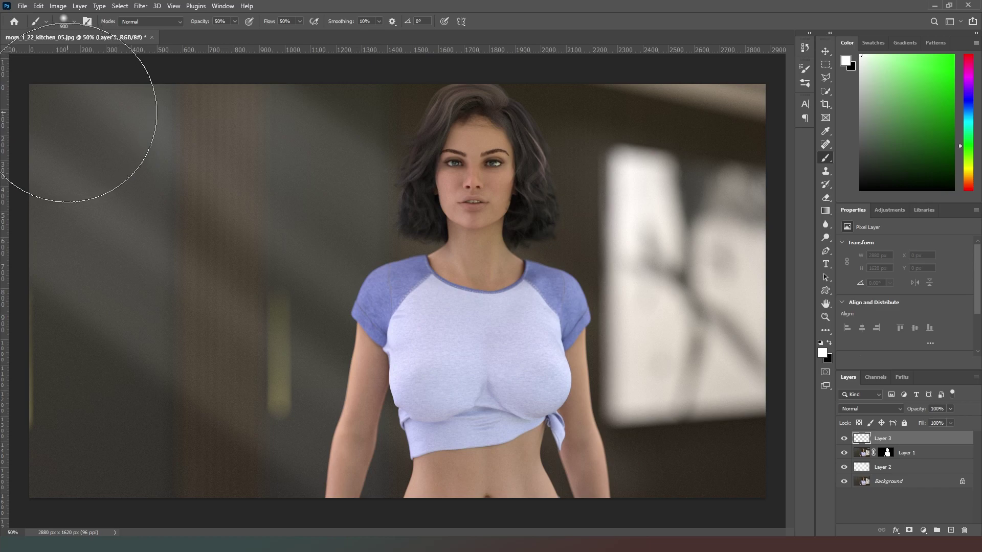
pyautogui.moveTo(82, 102); pyautogui.dragTo(63, 522)
pyautogui.click(951, 409)
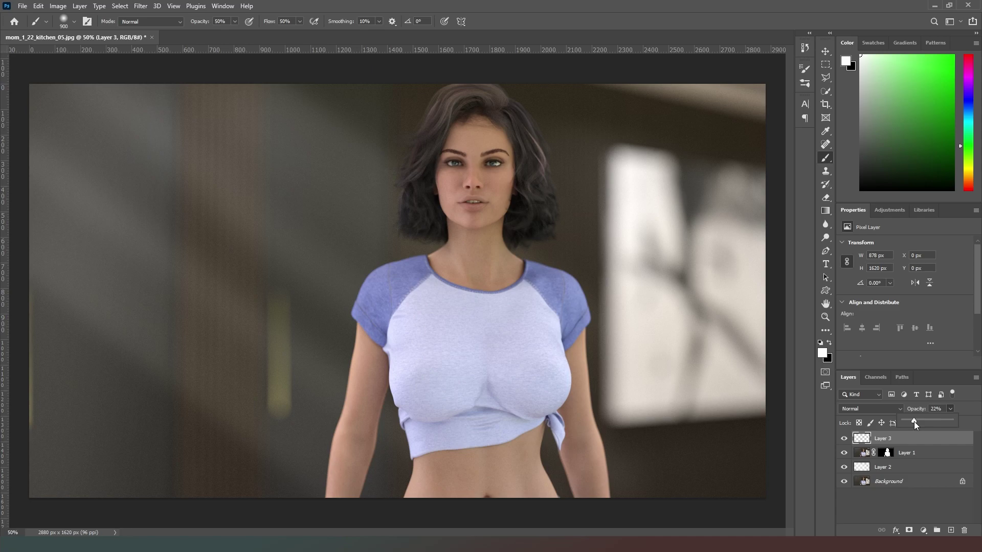
# Add another layer, paint broad white haze across the image with a 1500 px brush, and reduce that layer's opacity to 35%
pyautogui.click(950, 534)
pyautogui.click(950, 533)
pyautogui.press(']')
pyautogui.press(']')
pyautogui.press(']')
pyautogui.press(']')
pyautogui.press(']')
pyautogui.press(']')
pyautogui.moveTo(657, 439); pyautogui.dragTo(256, 230)
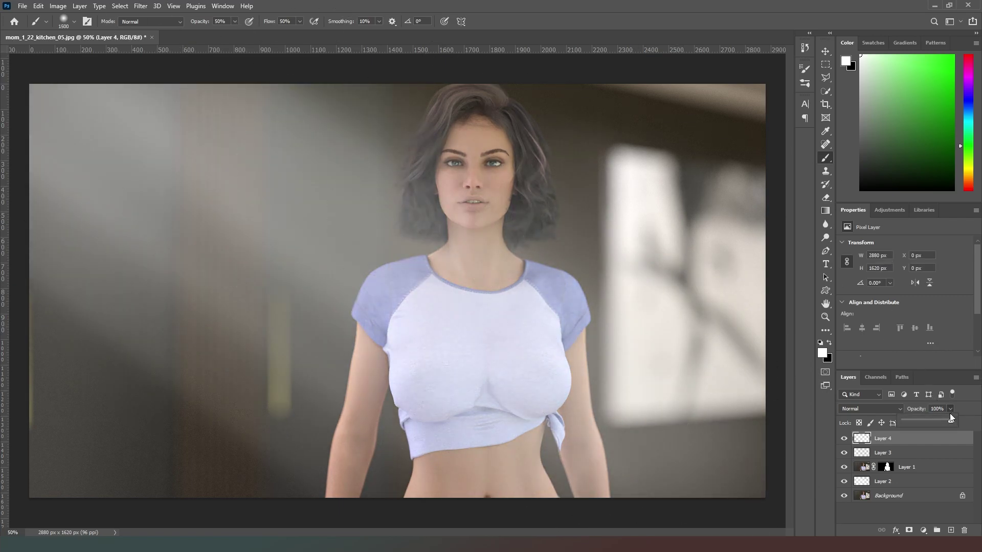
pyautogui.click(938, 421)
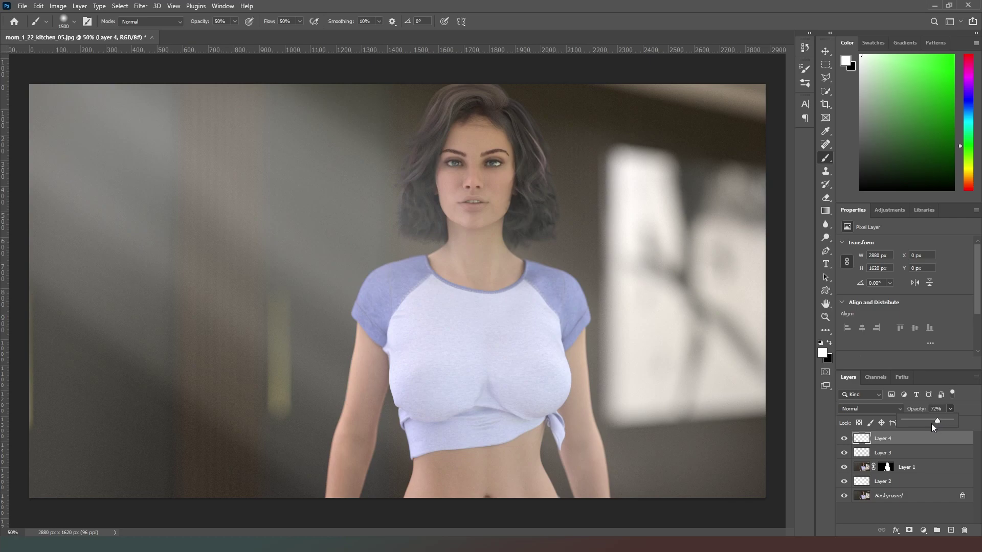
pyautogui.moveTo(927, 422); pyautogui.dragTo(920, 421)
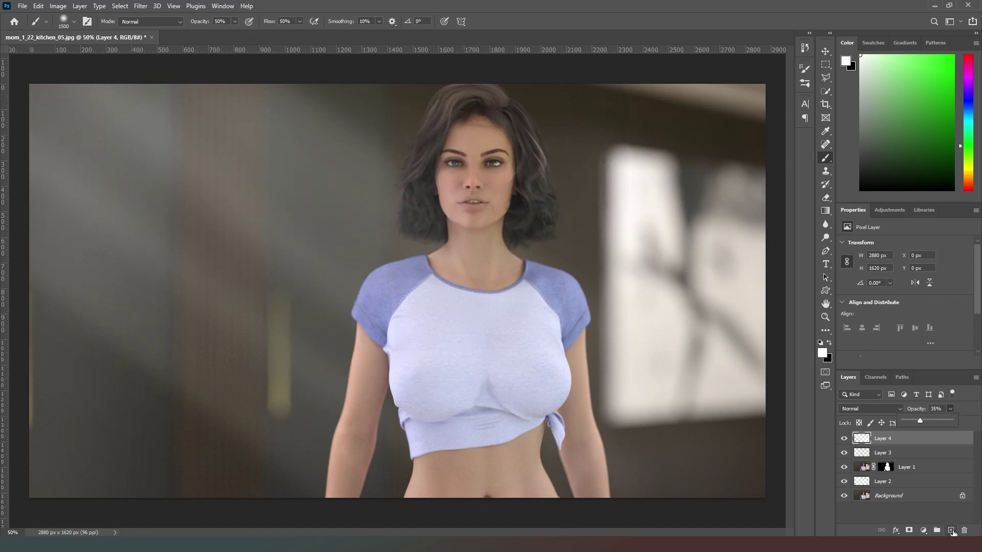
# On a new layer, paint a diagonal red stroke across the image's upper-left corner with a 500 px brush
pyautogui.click(951, 531)
pyautogui.click(974, 66)
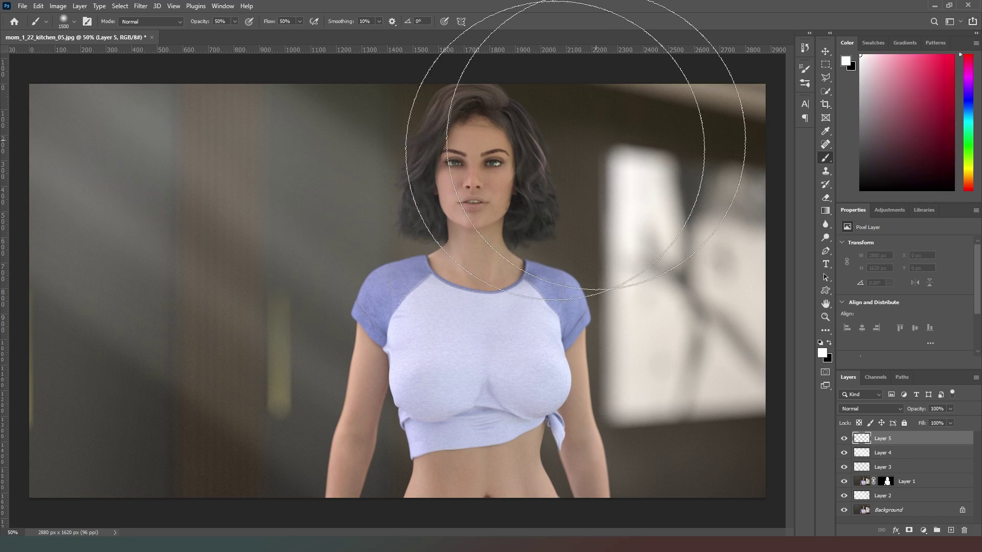
pyautogui.press('[')
pyautogui.press('[')
pyautogui.press('[')
pyautogui.press('[')
pyautogui.press('[')
pyautogui.press('[')
pyautogui.press('[')
pyautogui.press('[')
pyautogui.press('[')
pyautogui.press('[')
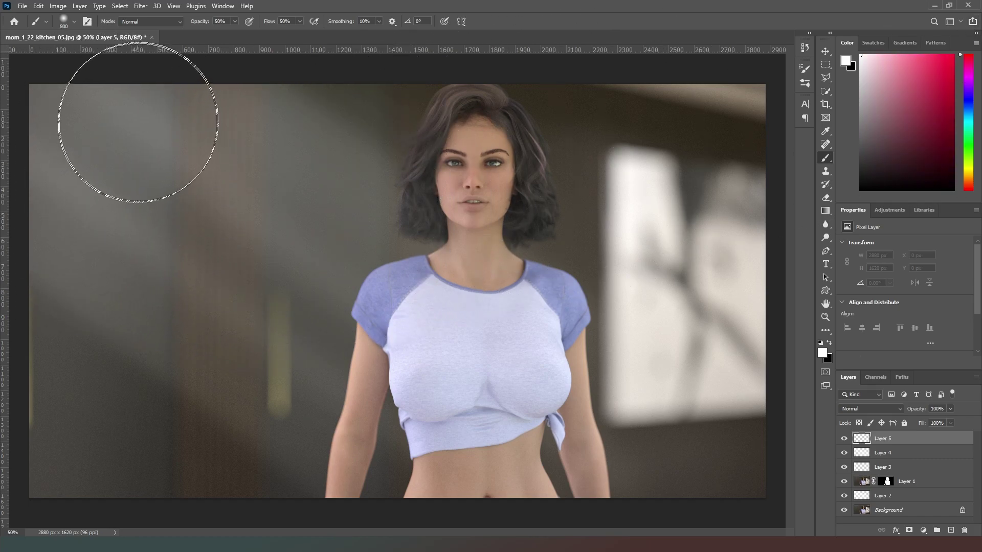
pyautogui.moveTo(180, 92); pyautogui.dragTo(1, 309)
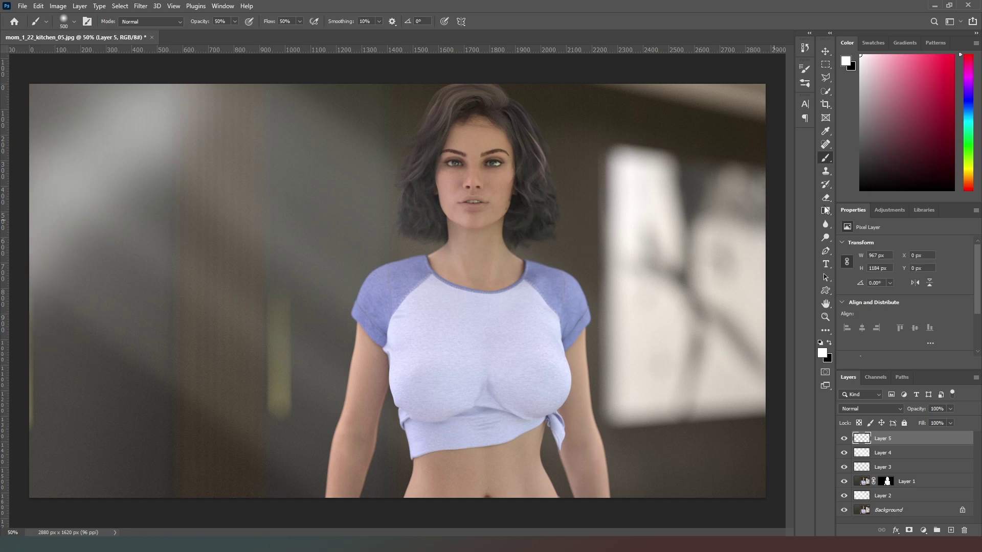
pyautogui.click(953, 55)
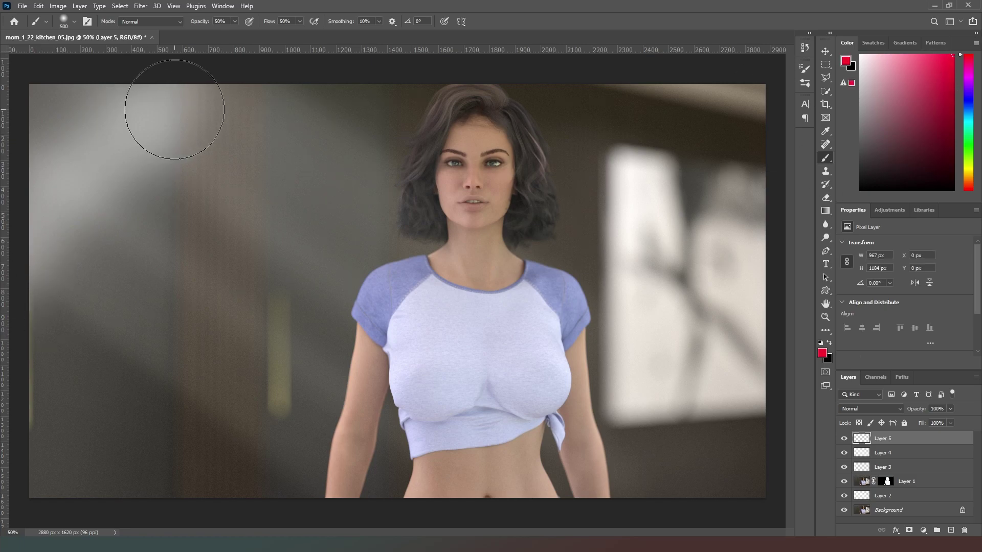
pyautogui.hotkey('ctrl', 'z')
pyautogui.moveTo(174, 88); pyautogui.dragTo(15, 230)
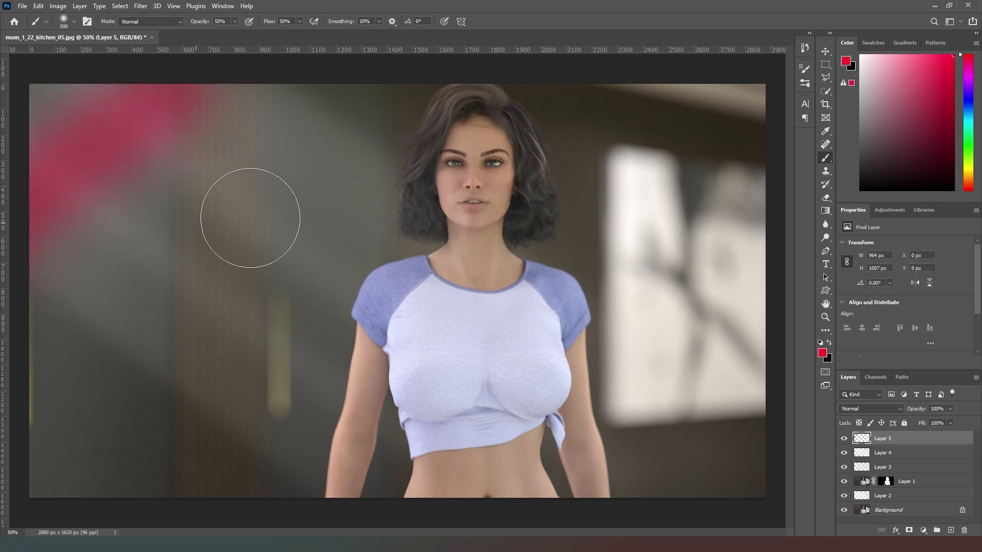
# Paint a diagonal green stroke beside the red one, followed by a blue stroke beside the green
pyautogui.click(969, 146)
pyautogui.moveTo(274, 92)
pyautogui.mouseDown()
pyautogui.moveTo(147, 164)
pyautogui.moveTo(33, 296)
pyautogui.mouseUp()
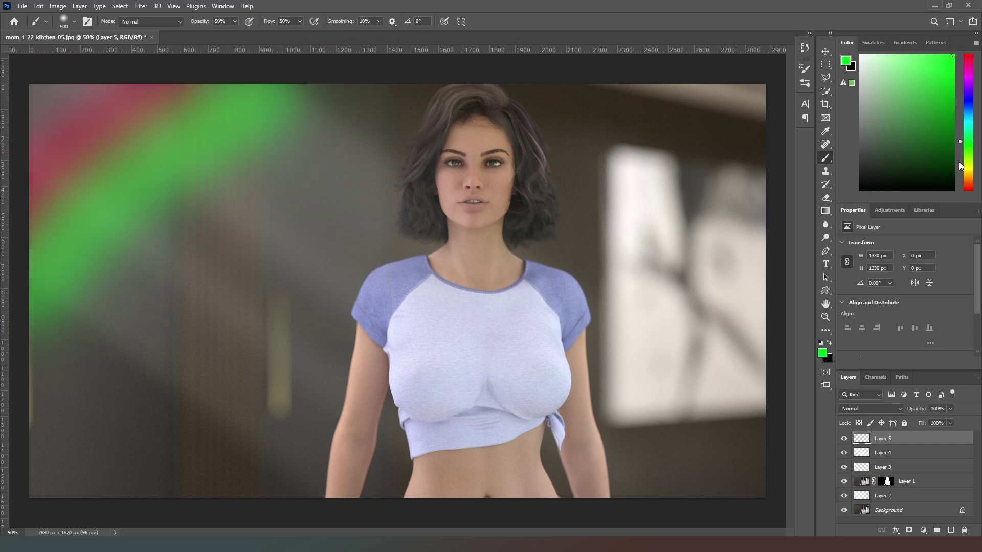
pyautogui.click(972, 97)
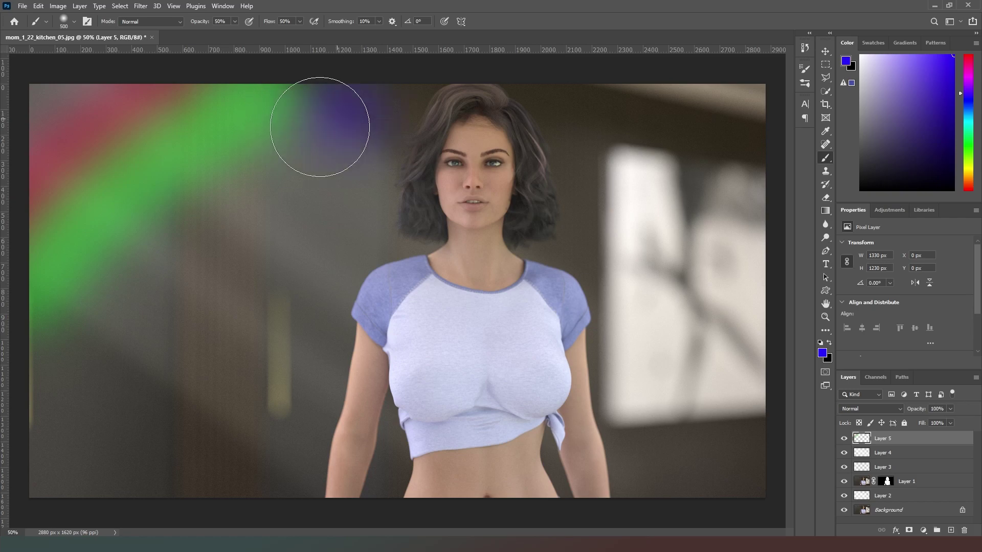
pyautogui.moveTo(333, 110)
pyautogui.mouseDown()
pyautogui.moveTo(145, 222)
pyautogui.moveTo(55, 307)
pyautogui.mouseUp()
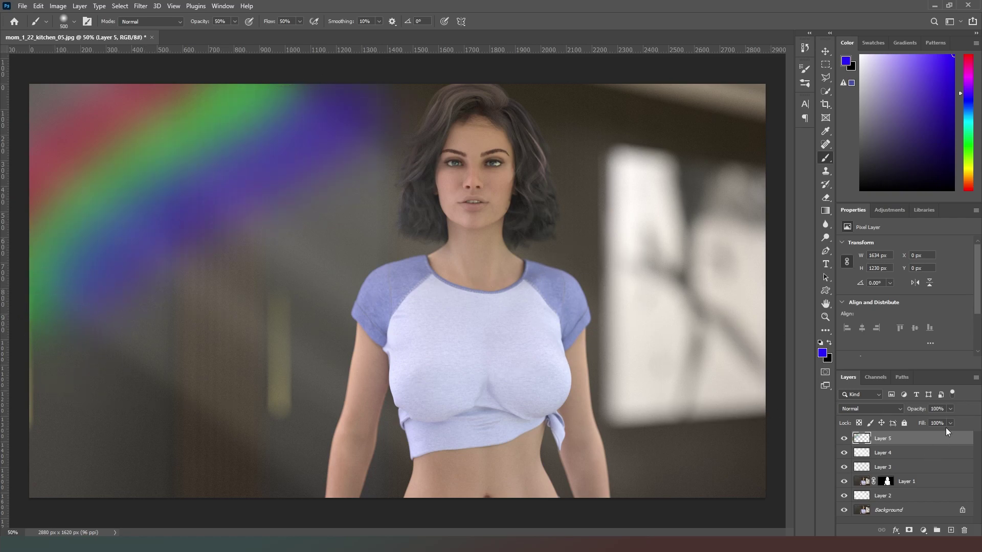
# Set the coloured stroke layer's blend mode to Soft Light and lower its opacity to 11%
pyautogui.click(898, 412)
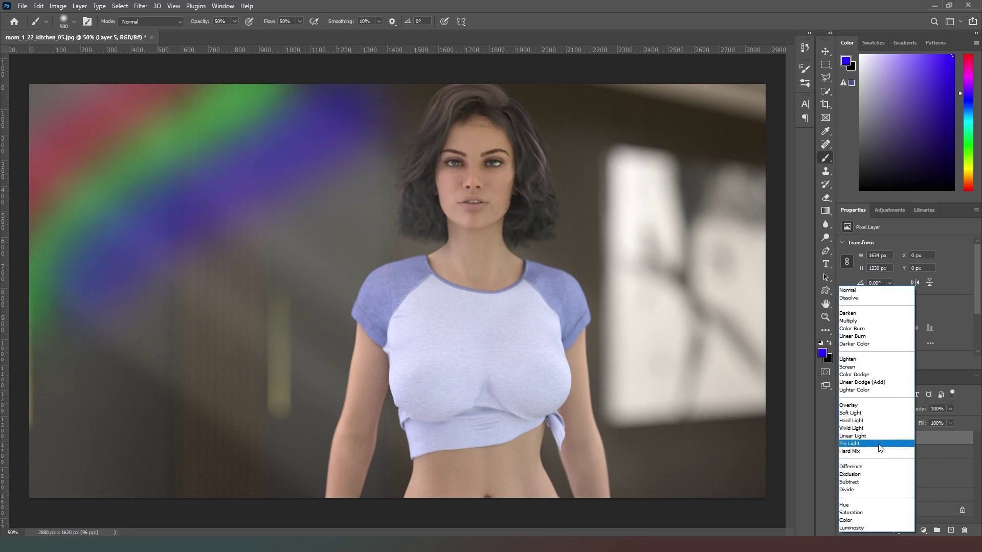
pyautogui.click(859, 413)
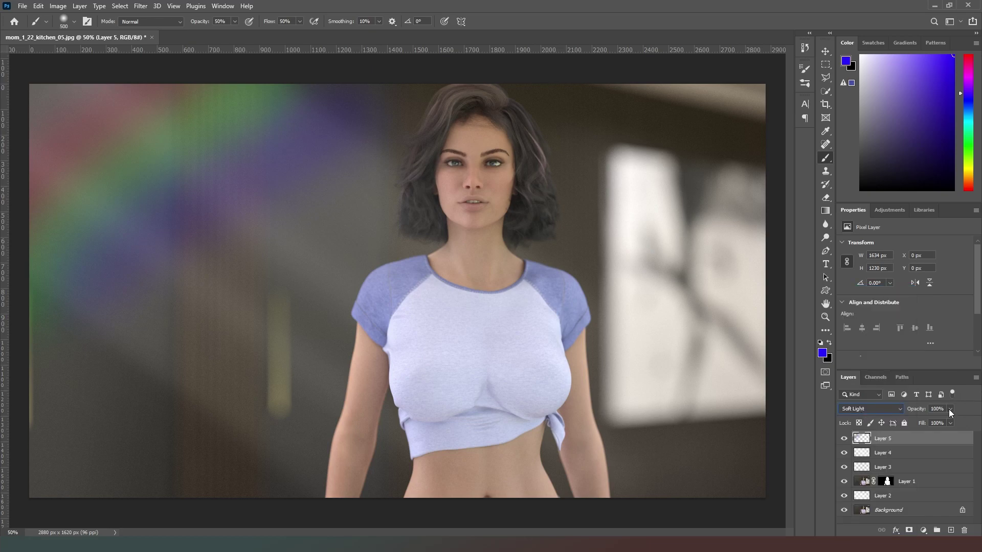
pyautogui.moveTo(927, 420); pyautogui.dragTo(925, 420)
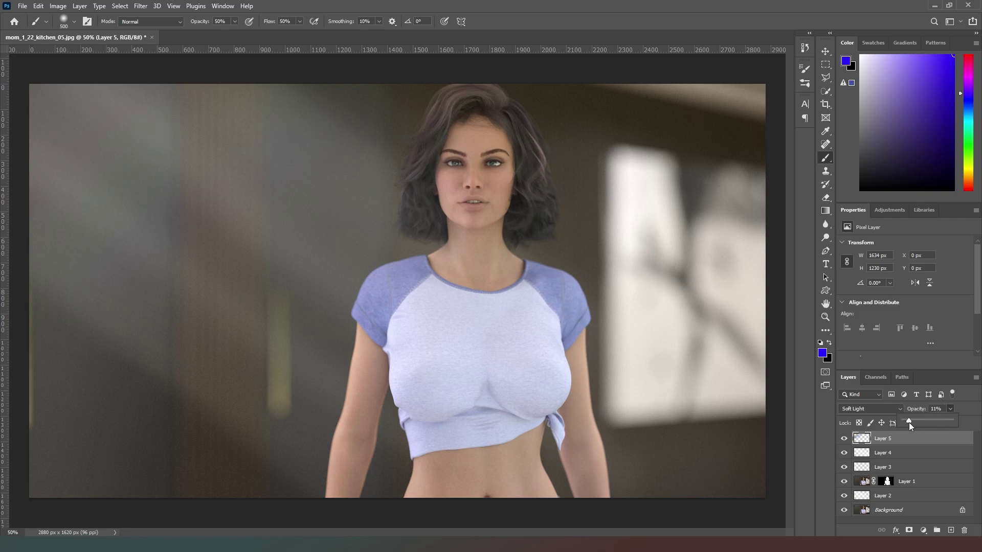
# Hide the three haze and colour layers, Layer 3, Layer 4 and Layer 5
pyautogui.click(670, 15)
pyautogui.moveTo(461, 405)
pyautogui.mouseDown()
pyautogui.moveTo(482, 449)
pyautogui.moveTo(471, 372)
pyautogui.mouseUp()
pyautogui.moveTo(845, 468); pyautogui.dragTo(844, 438)
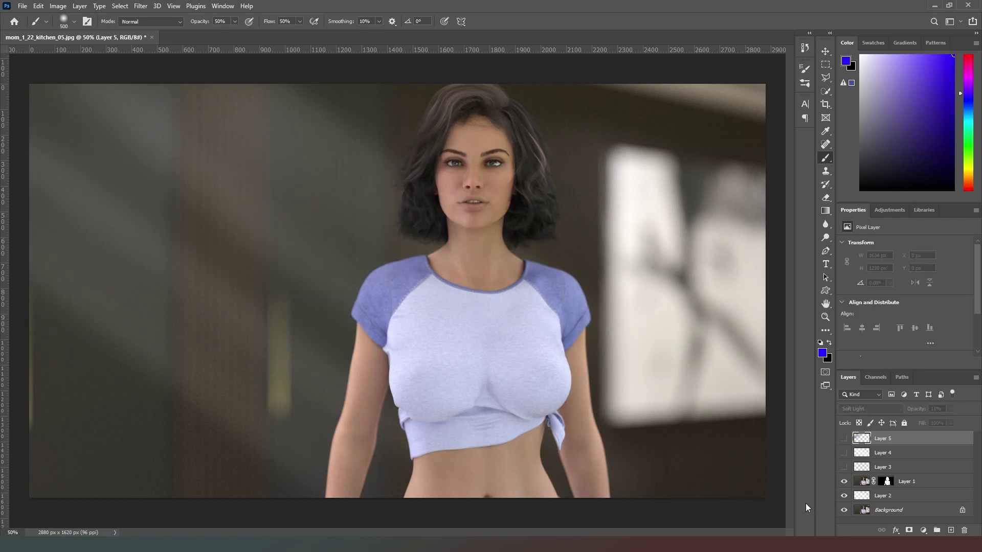
# Outline the shirt's lower-centre crease with the Patch tool on a new layer above Layer 1, and set the patch mode to Content-Aware
pyautogui.hotkey('ctrl', '+')
pyautogui.hotkey('ctrl', '+')
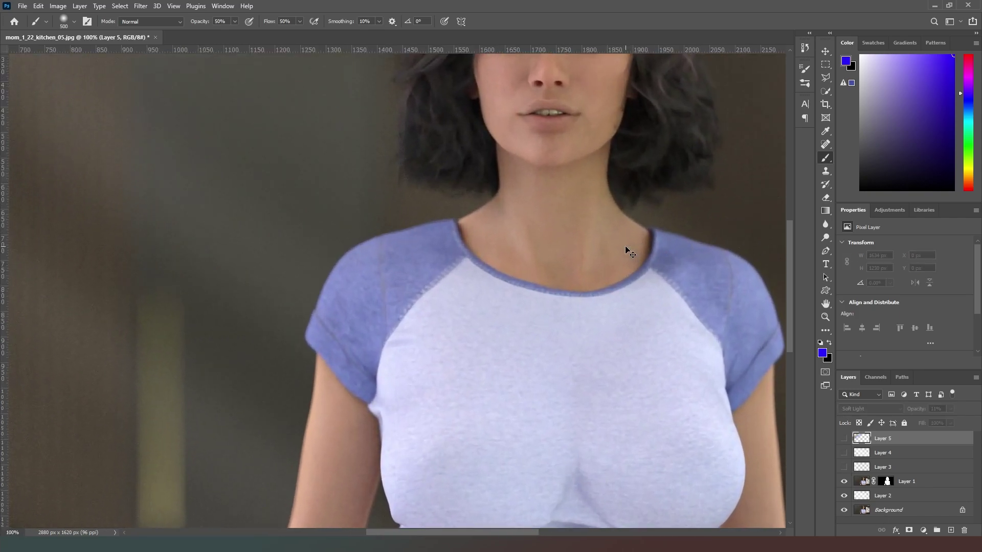
pyautogui.moveTo(585, 335); pyautogui.dragTo(502, 129)
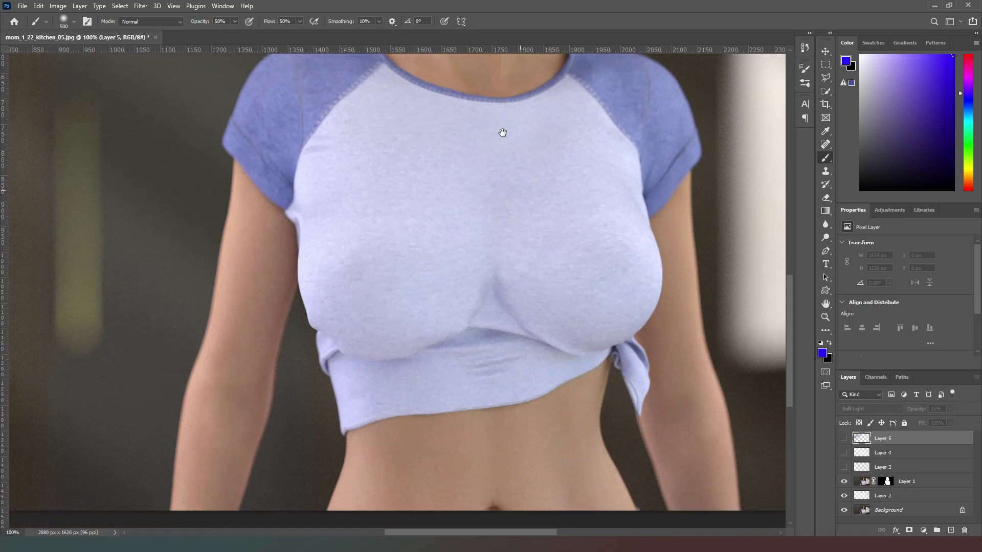
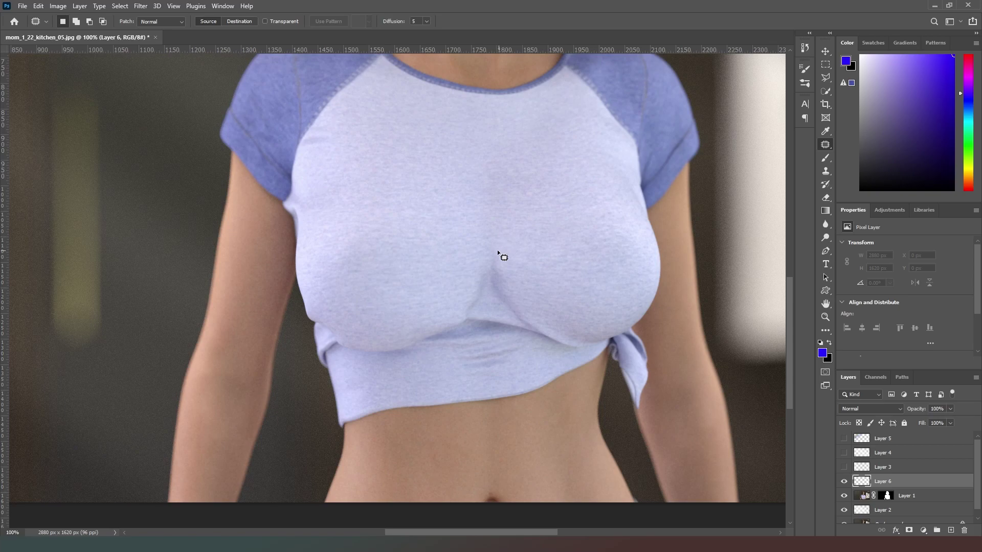
pyautogui.moveTo(521, 324)
pyautogui.mouseDown()
pyautogui.moveTo(535, 304)
pyautogui.moveTo(526, 278)
pyautogui.moveTo(489, 251)
pyautogui.mouseUp()
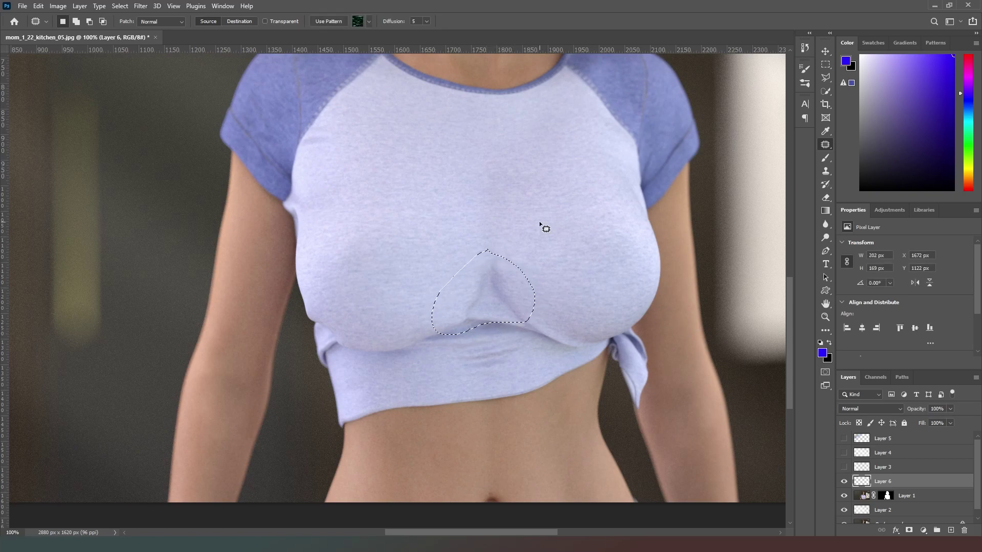
pyautogui.click(368, 21)
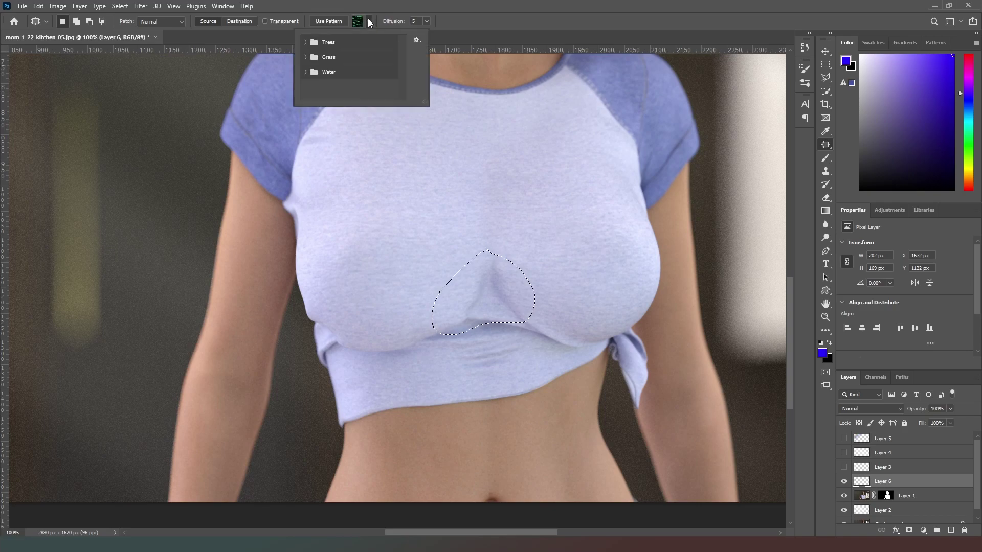
pyautogui.click(369, 21)
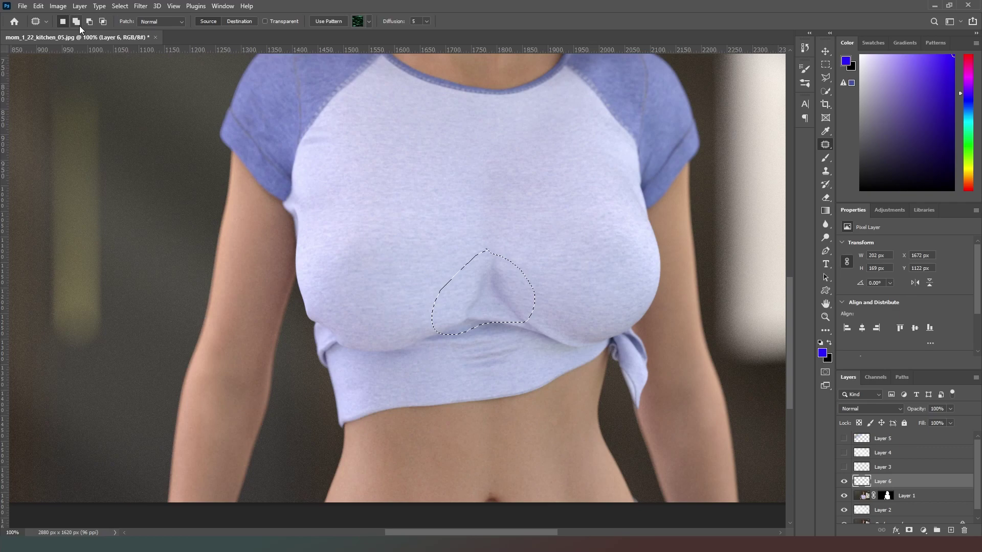
pyautogui.click(164, 38)
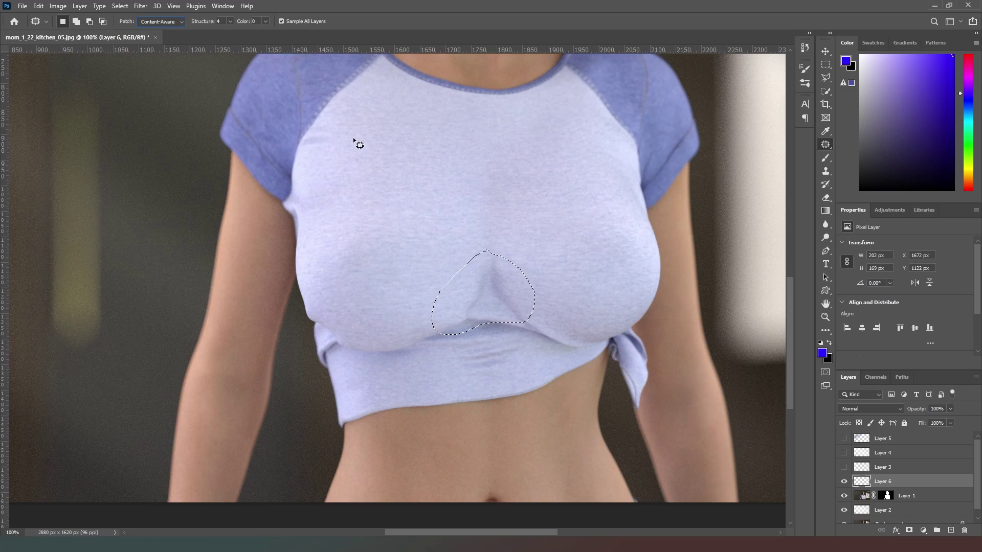
# Clear the selection around the crease and duplicate Layer 1
pyautogui.click(928, 496)
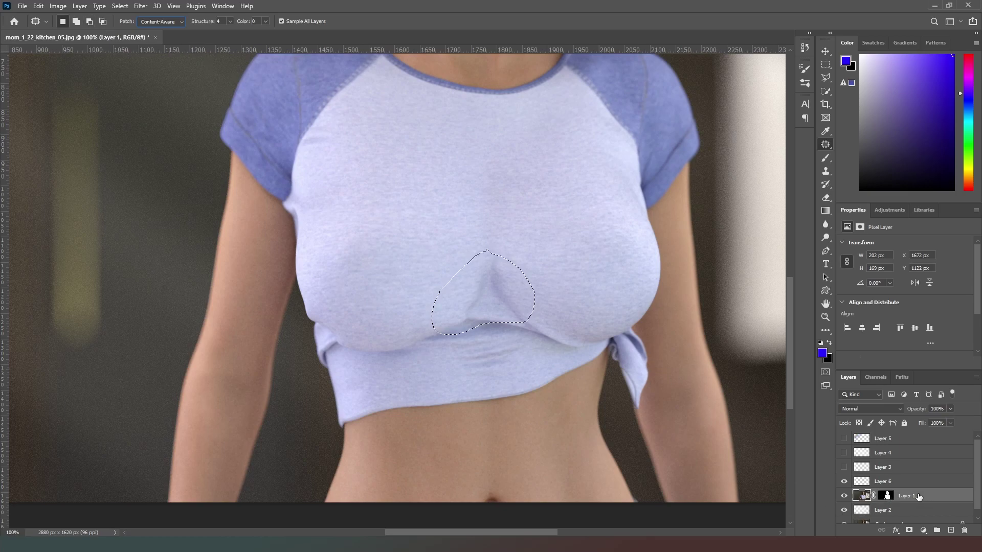
pyautogui.click(826, 64)
pyautogui.hotkey('ctrl', 'd')
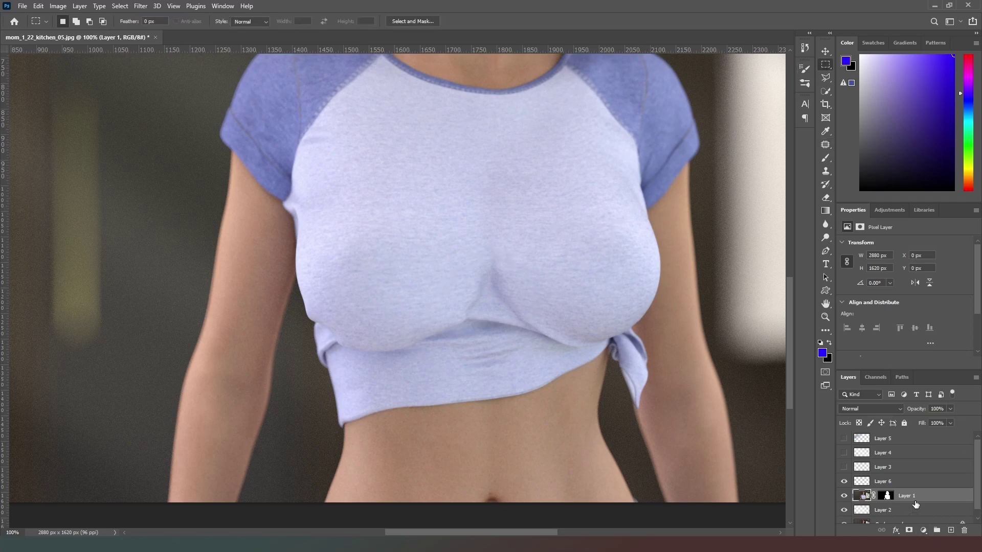
pyautogui.hotkey('ctrl', 'j')
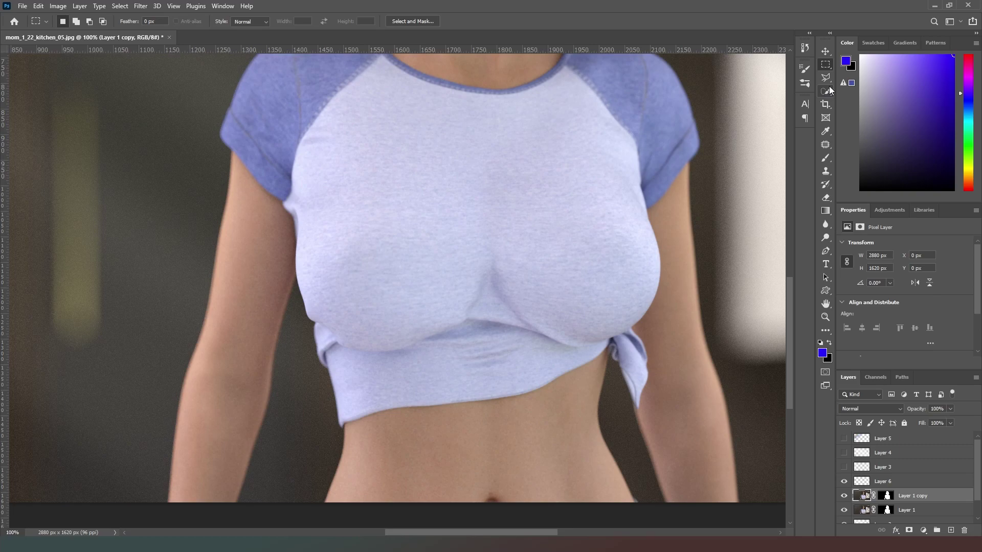
# Try to patch the shirt's lower-centre crease on the Layer 1 copy with smooth fabric sampled from higher on the shirt
pyautogui.click(826, 145)
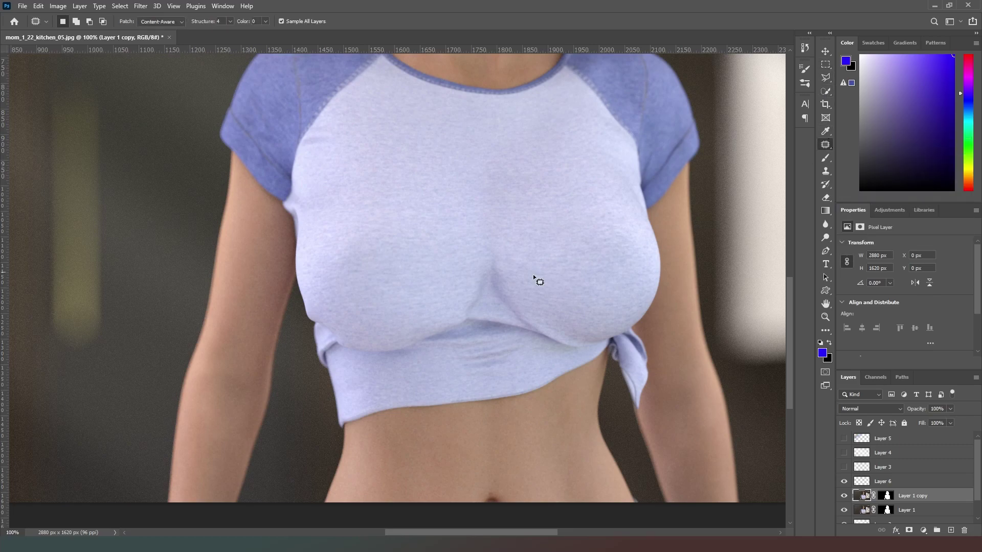
pyautogui.moveTo(493, 255)
pyautogui.mouseDown()
pyautogui.moveTo(437, 317)
pyautogui.moveTo(473, 335)
pyautogui.moveTo(510, 318)
pyautogui.moveTo(536, 295)
pyautogui.moveTo(520, 270)
pyautogui.mouseUp()
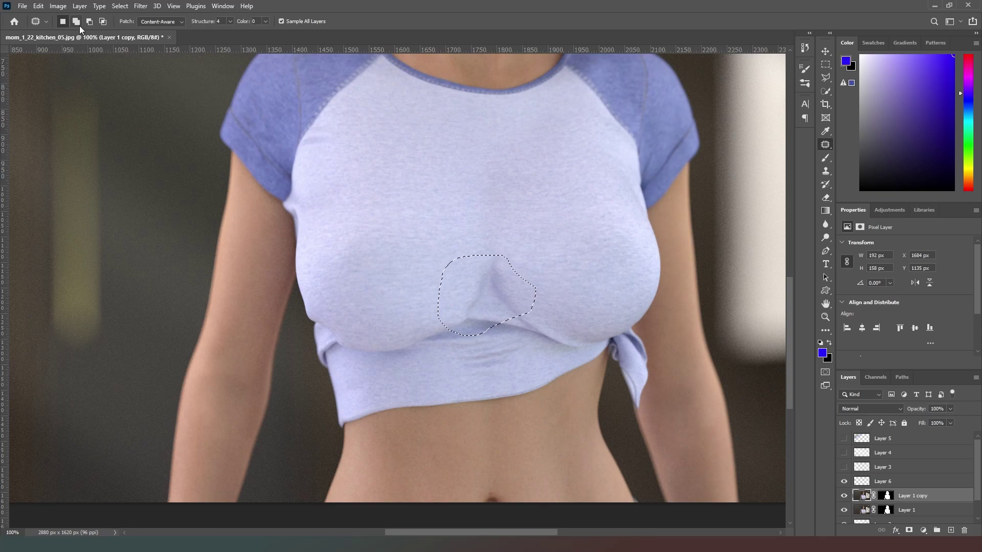
pyautogui.click(46, 23)
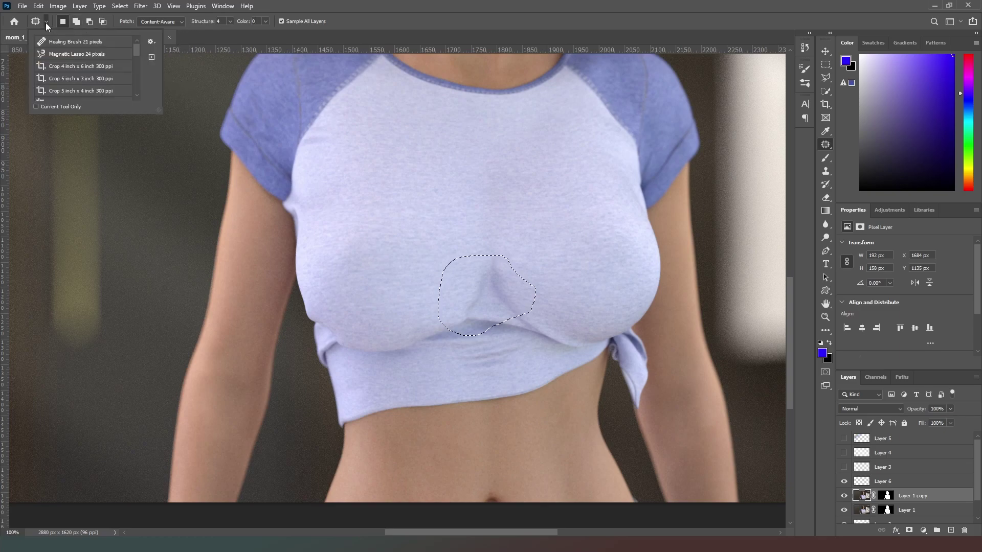
pyautogui.click(46, 22)
pyautogui.moveTo(499, 289); pyautogui.dragTo(568, 173)
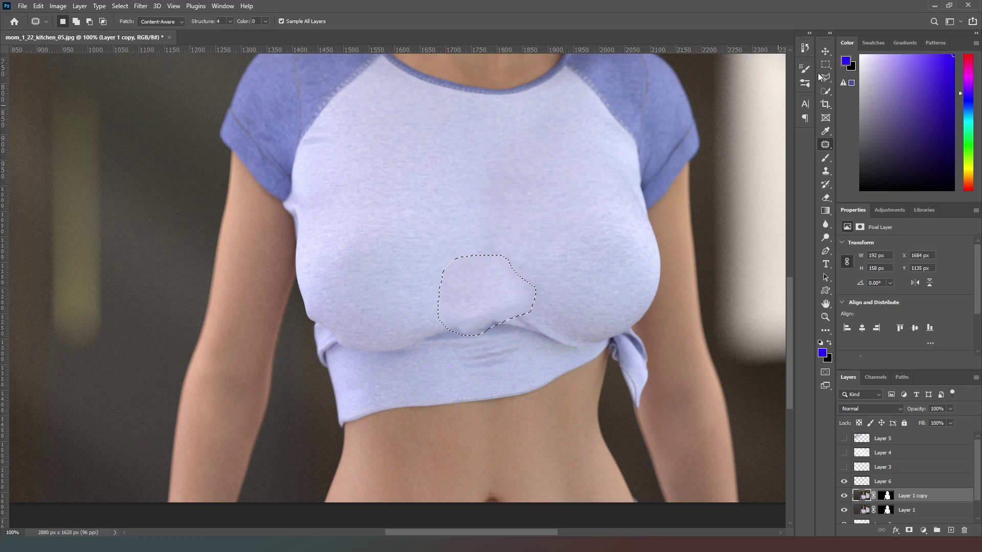
# Deselect the patched area and delete the duplicate of Layer 1
pyautogui.click(825, 64)
pyautogui.click(575, 195)
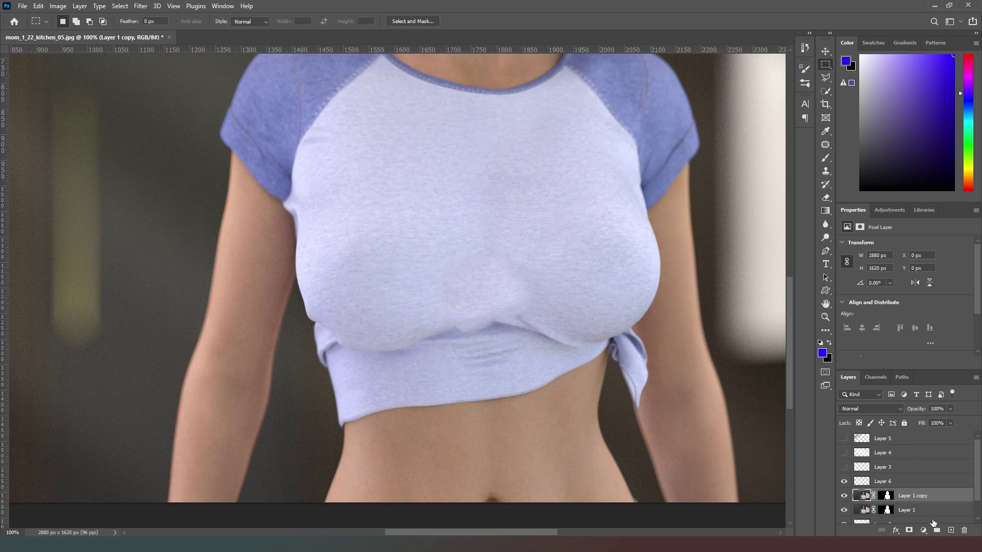
pyautogui.press('Delete')
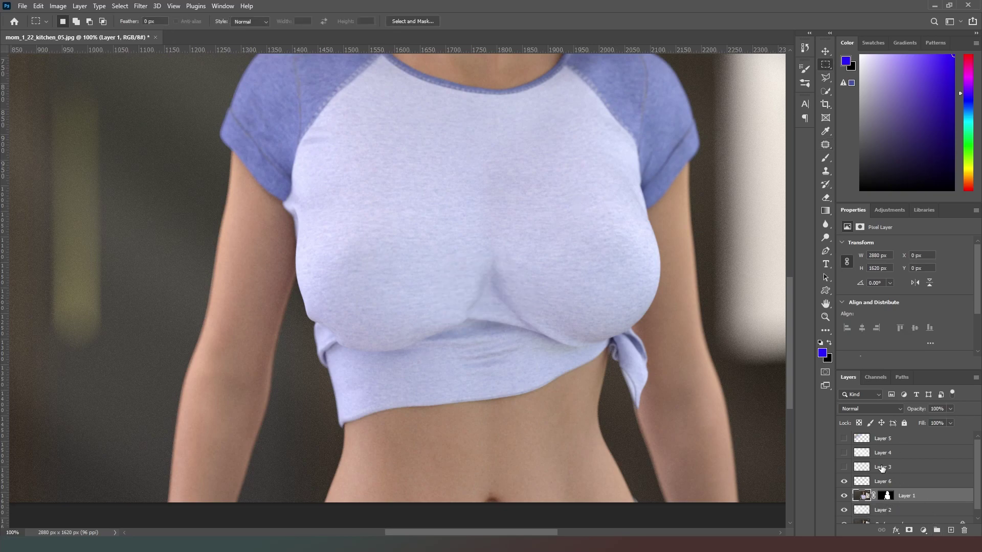
# Add a Curves adjustment layer above Layer 1, brighten its midtones slightly, and invert its mask to hide the effect
pyautogui.click(930, 532)
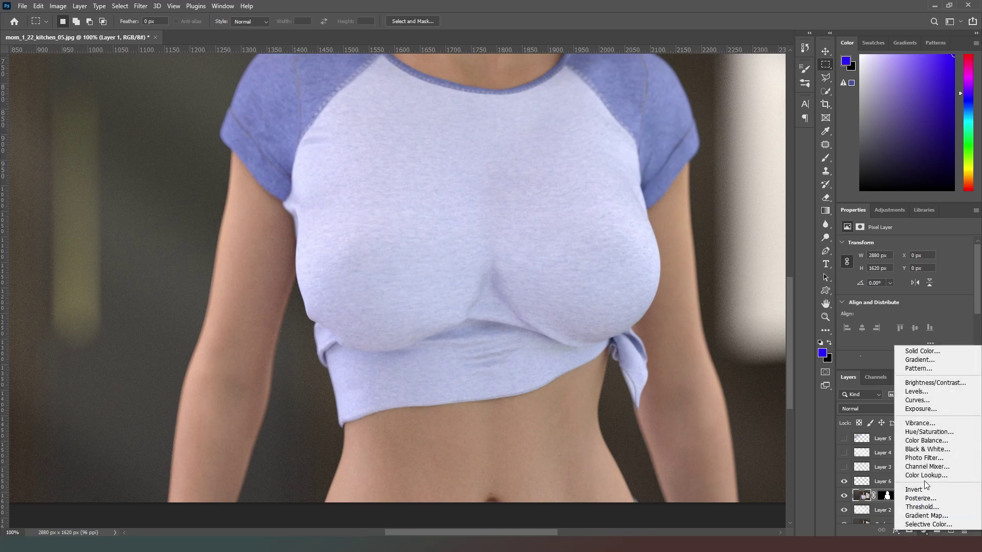
pyautogui.click(936, 402)
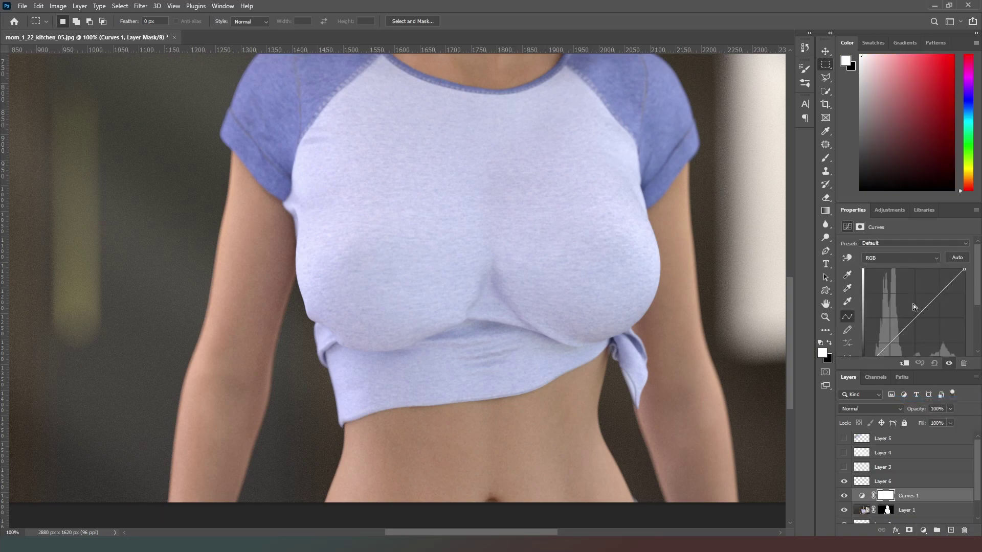
pyautogui.moveTo(915, 310); pyautogui.dragTo(912, 310)
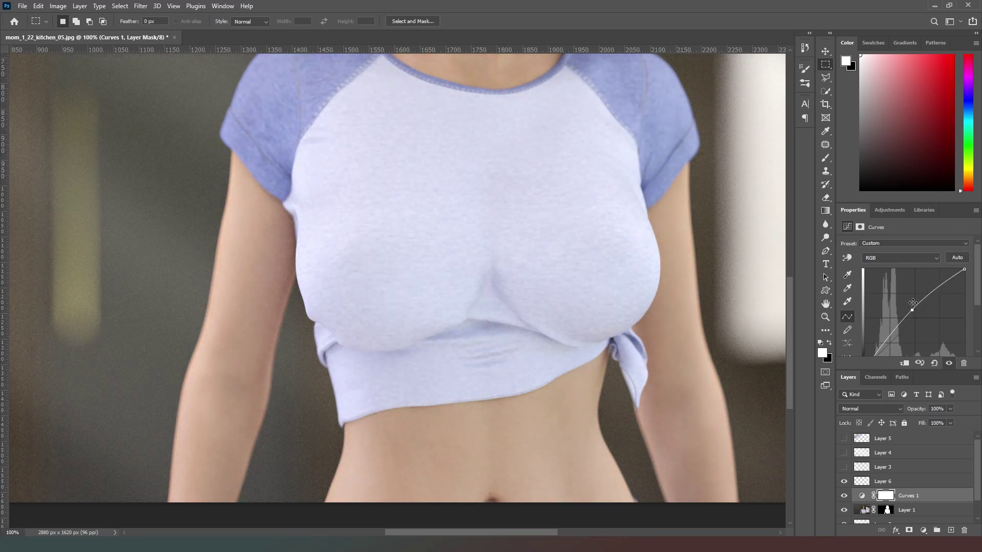
pyautogui.hotkey('ctrl', 'i')
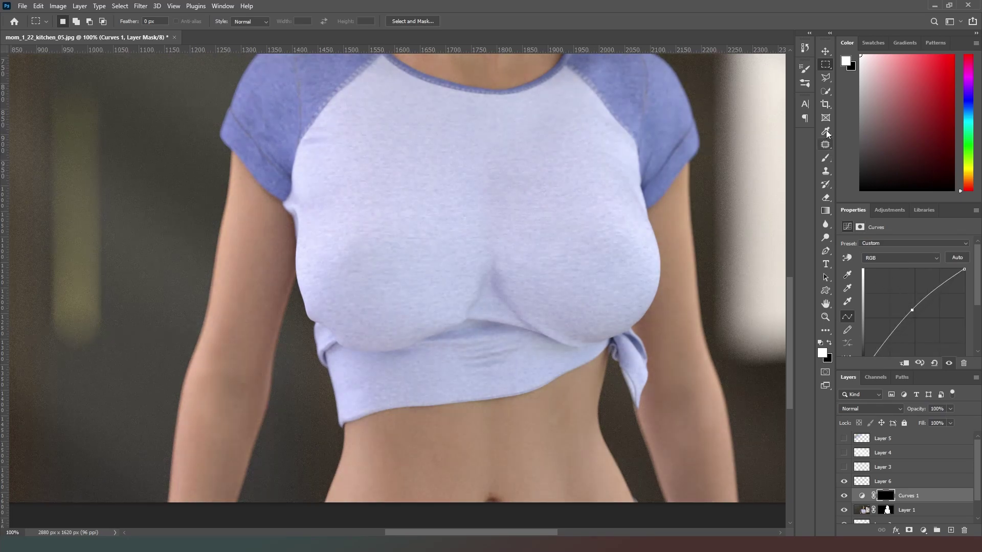
# Paint white on the Curves mask over the shirt's lower-centre crease, using a soft brush of size 25 at 24% opacity
pyautogui.click(826, 158)
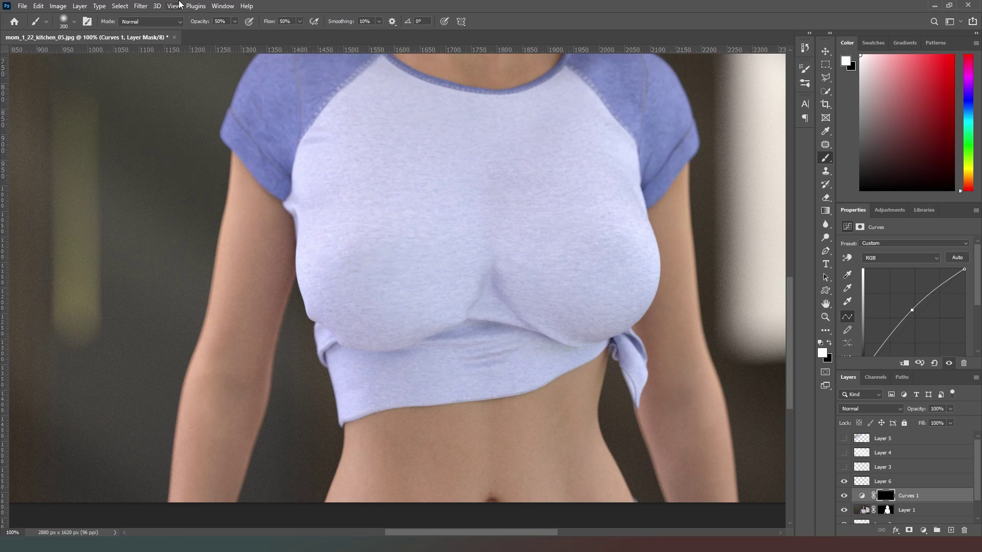
pyautogui.moveTo(201, 22); pyautogui.dragTo(187, 21)
pyautogui.press('[')
pyautogui.press('[')
pyautogui.press('[')
pyautogui.press('[')
pyautogui.press('[')
pyautogui.press('[')
pyautogui.press('[')
pyautogui.press('[')
pyautogui.press('[')
pyautogui.press('[')
pyautogui.press('[')
pyautogui.press('[')
pyautogui.press('[')
pyautogui.press('[')
pyautogui.press('[')
pyautogui.press('[')
pyautogui.press(']')
pyautogui.press('[')
pyautogui.press('[')
pyautogui.press('[')
pyautogui.press('[')
pyautogui.press(']')
pyautogui.press(']')
pyautogui.press(']')
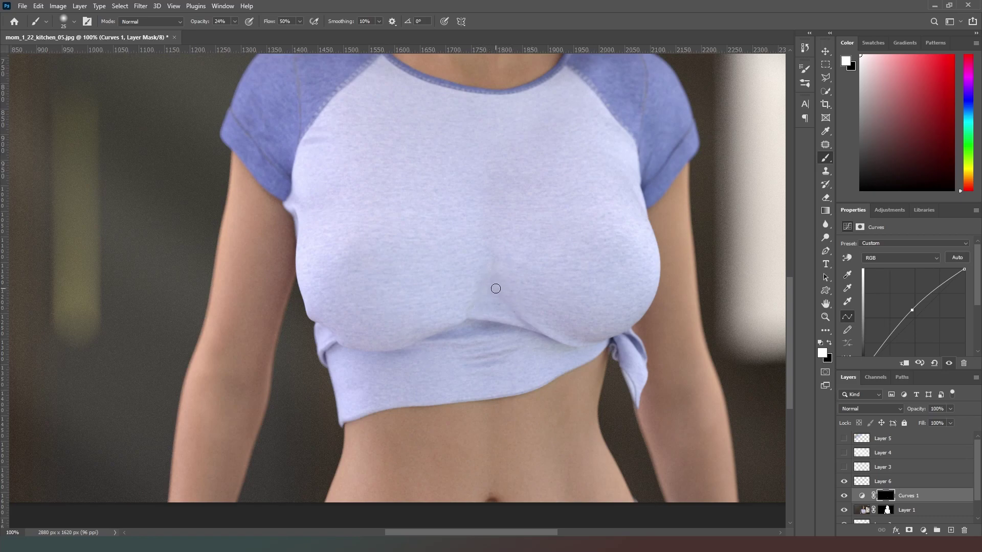
pyautogui.press('[')
pyautogui.press('[')
pyautogui.press(']')
pyautogui.press(']')
pyautogui.moveTo(491, 274)
pyautogui.mouseDown()
pyautogui.moveTo(527, 319)
pyautogui.moveTo(486, 281)
pyautogui.moveTo(516, 325)
pyautogui.moveTo(485, 288)
pyautogui.mouseUp()
# Soften the painted Curves mask with a Gaussian Blur of 4.0 pixels radius
pyautogui.click(127, 5)
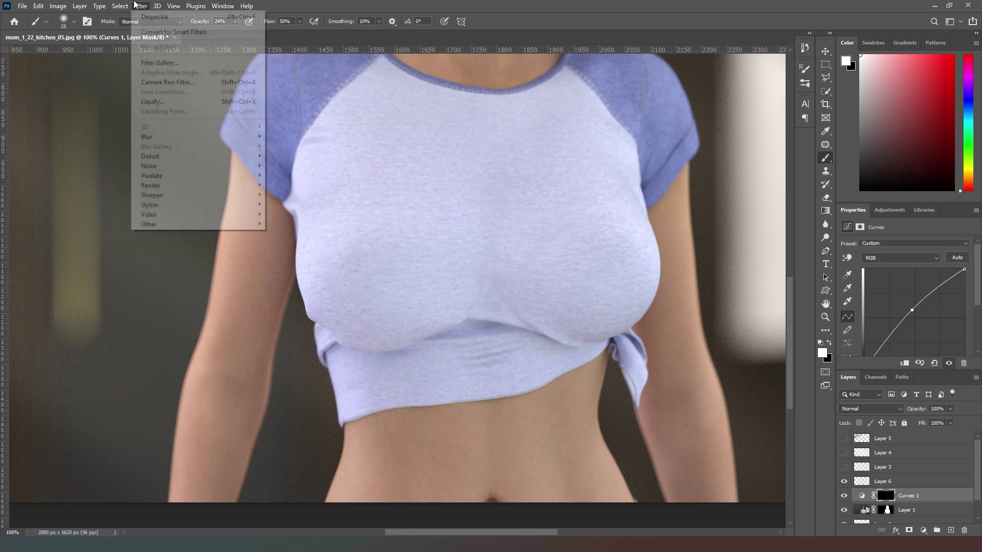
pyautogui.moveTo(231, 137)
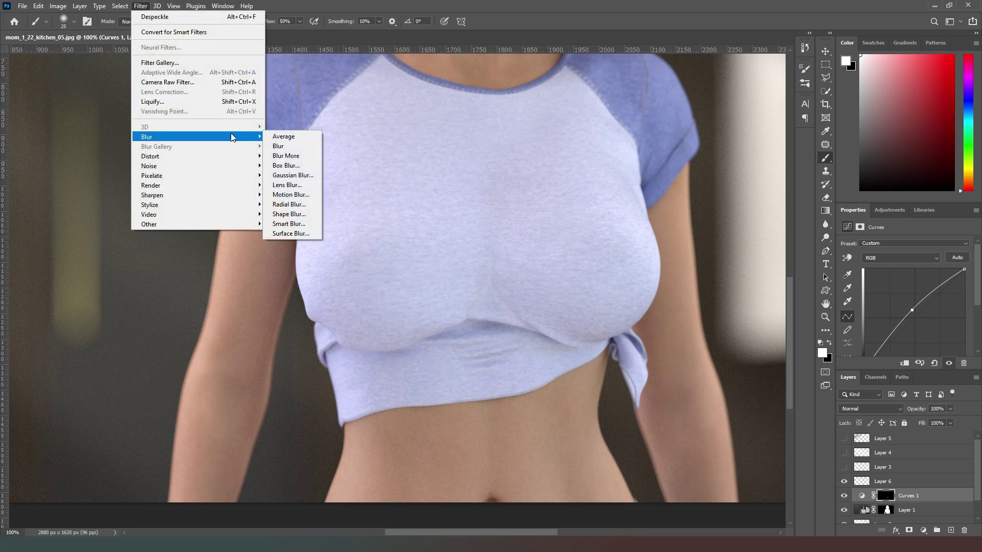
pyautogui.click(292, 175)
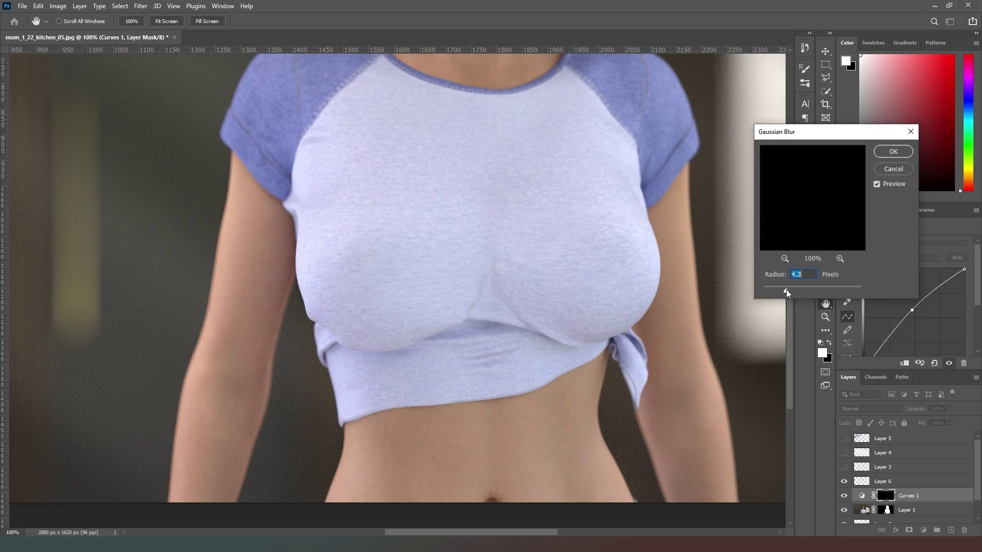
pyautogui.moveTo(787, 289); pyautogui.dragTo(784, 289)
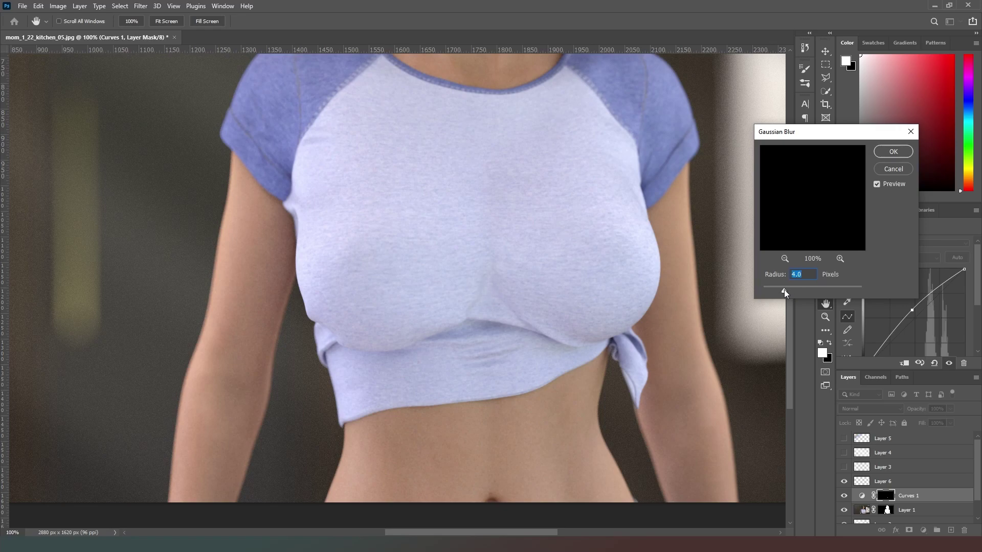
pyautogui.click(885, 153)
pyautogui.press('b')
pyautogui.hotkey('ctrl', '0')
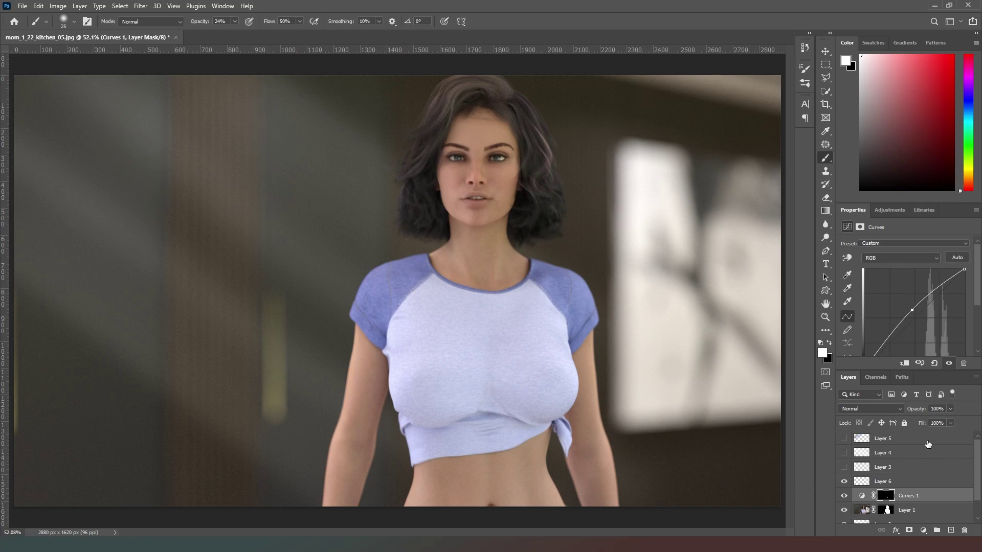
# Discard the Curves adjustment above Layer 1 together with its mask
pyautogui.hotkey('ctrl', 'z')
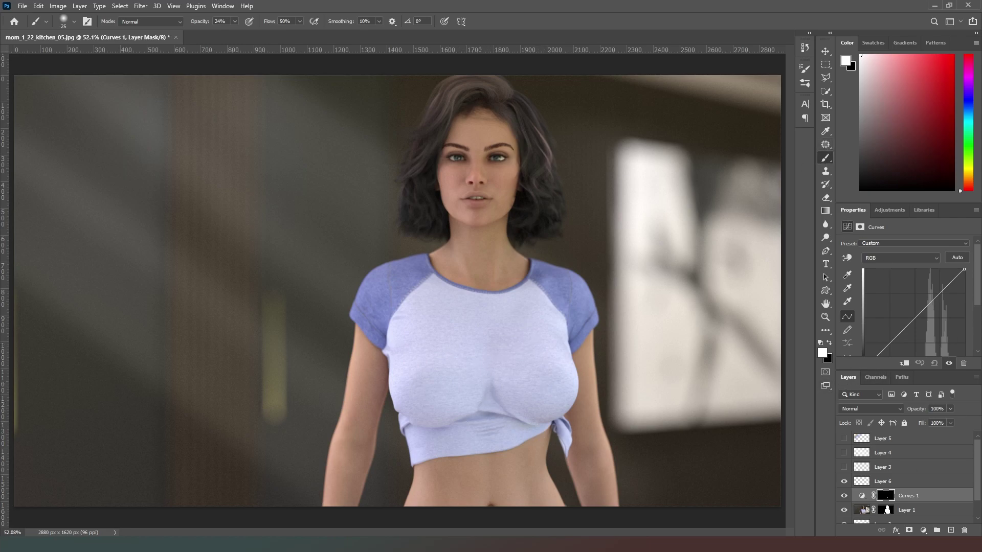
pyautogui.click(908, 490)
pyautogui.click(928, 499)
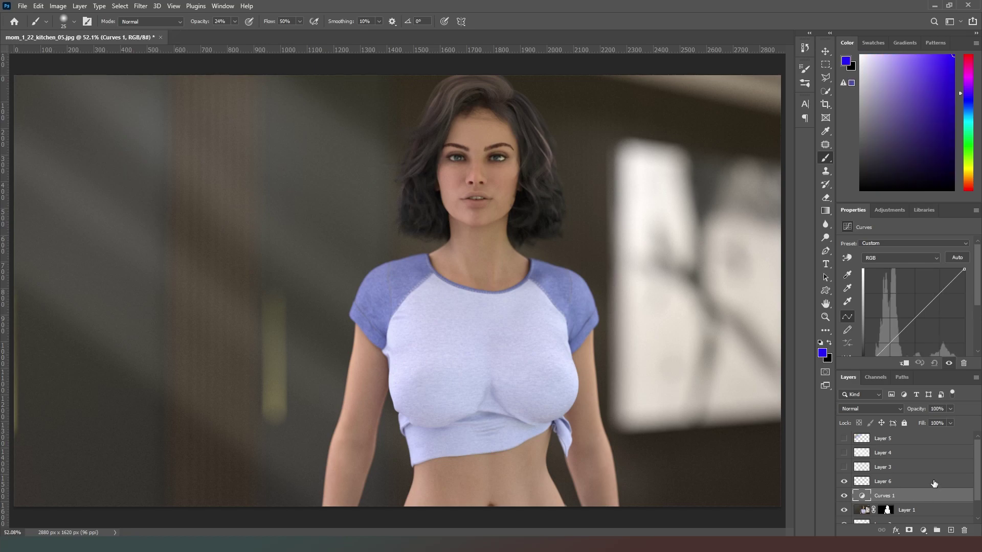
pyautogui.hotkey('ctrl', 'z')
pyautogui.hotkey('ctrl', 'z')
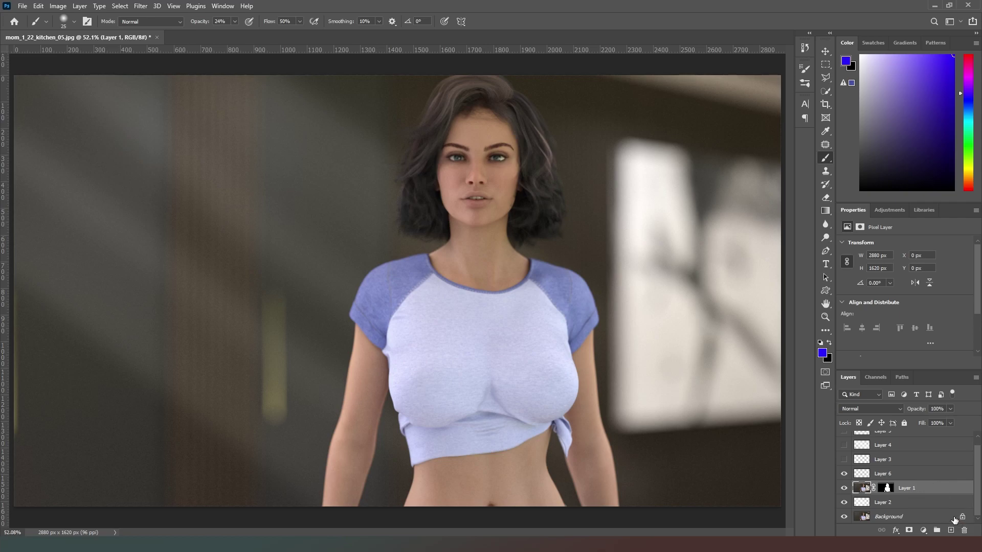
# Try to heal the shirt's lower-centre crease on a new layer using the Content-Aware Spot Healing Brush, enlarged to size 40, and discard that layer
pyautogui.click(950, 530)
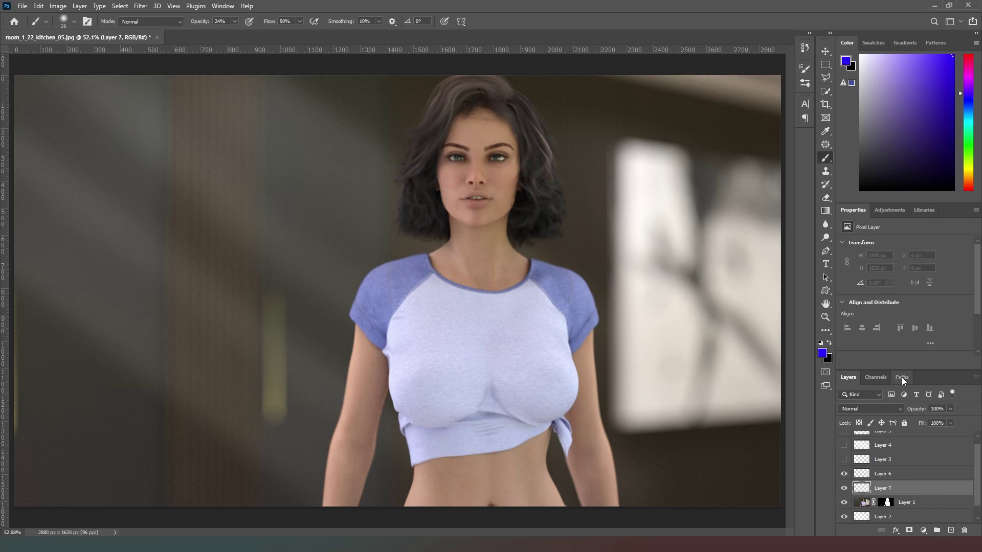
pyautogui.rightClick(823, 151)
pyautogui.click(872, 144)
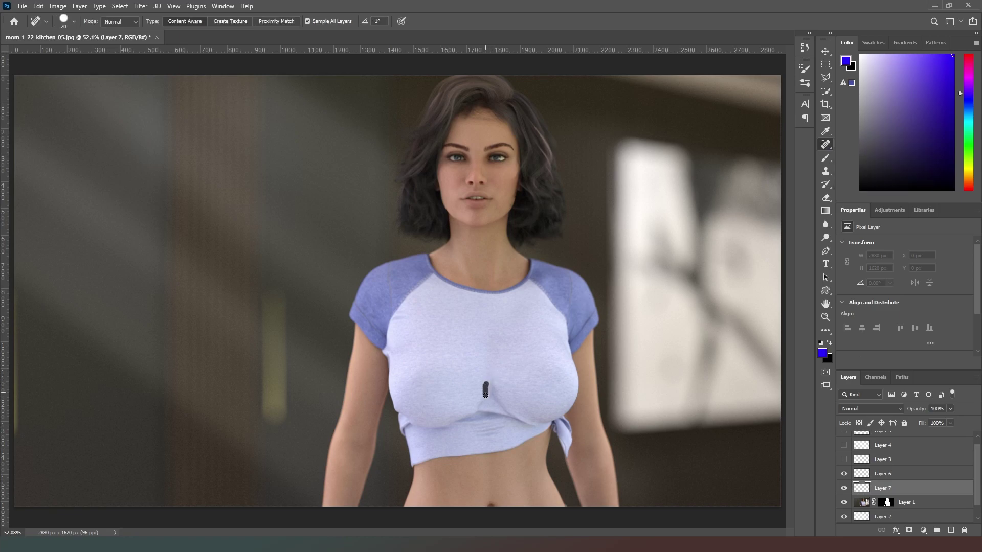
pyautogui.moveTo(486, 400)
pyautogui.mouseDown()
pyautogui.moveTo(482, 407)
pyautogui.moveTo(492, 372)
pyautogui.moveTo(495, 397)
pyautogui.moveTo(481, 403)
pyautogui.moveTo(492, 398)
pyautogui.moveTo(506, 408)
pyautogui.moveTo(496, 388)
pyautogui.moveTo(484, 404)
pyautogui.moveTo(484, 391)
pyautogui.moveTo(485, 407)
pyautogui.mouseUp()
pyautogui.press(']')
pyautogui.press(']')
pyautogui.click(508, 407)
pyautogui.moveTo(504, 373)
pyautogui.mouseDown()
pyautogui.moveTo(482, 401)
pyautogui.moveTo(496, 378)
pyautogui.mouseUp()
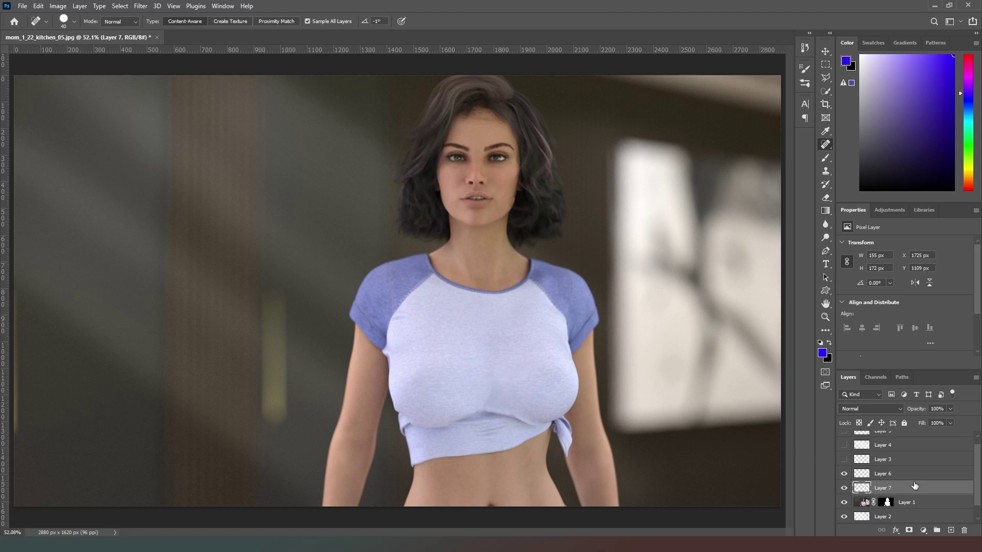
pyautogui.hotkey('ctrl', 'e')
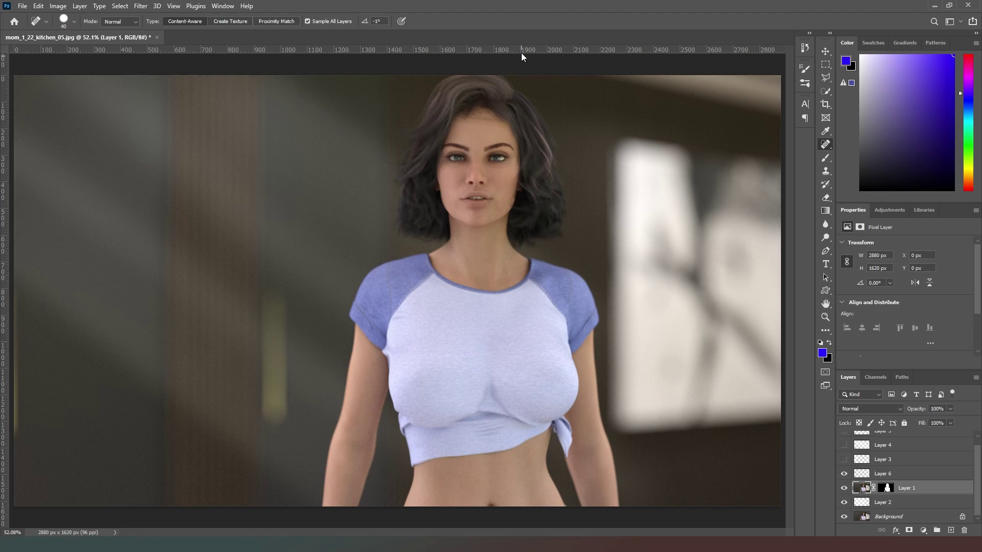